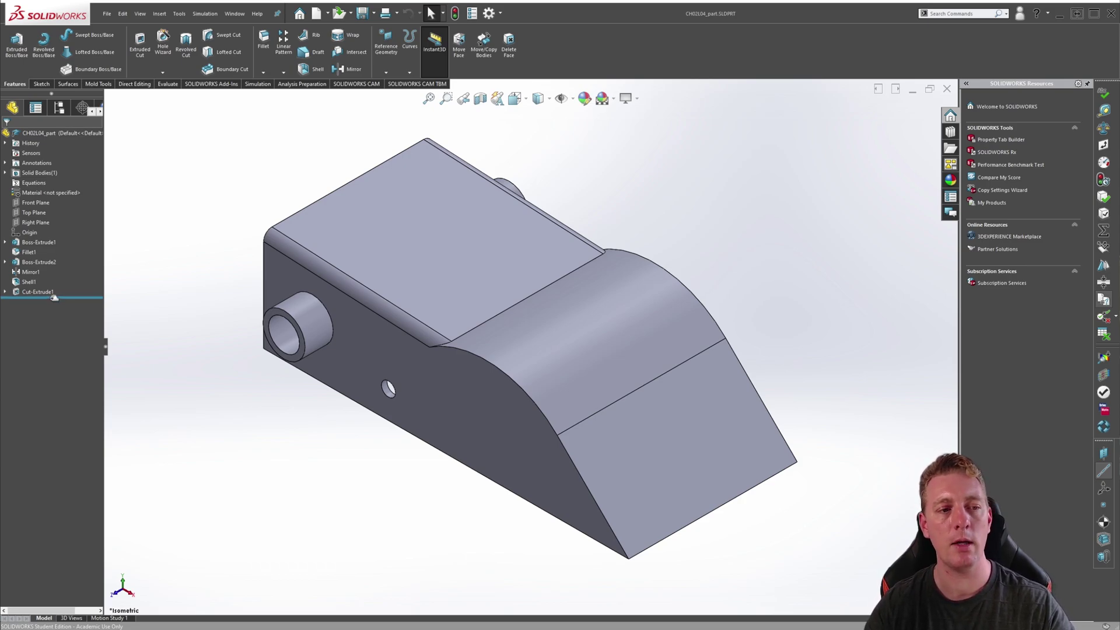
# Roll the history back above Fillet1 and expand Boss-Extrude1 in isometric view.
pyautogui.moveTo(49, 299); pyautogui.dragTo(55, 248)
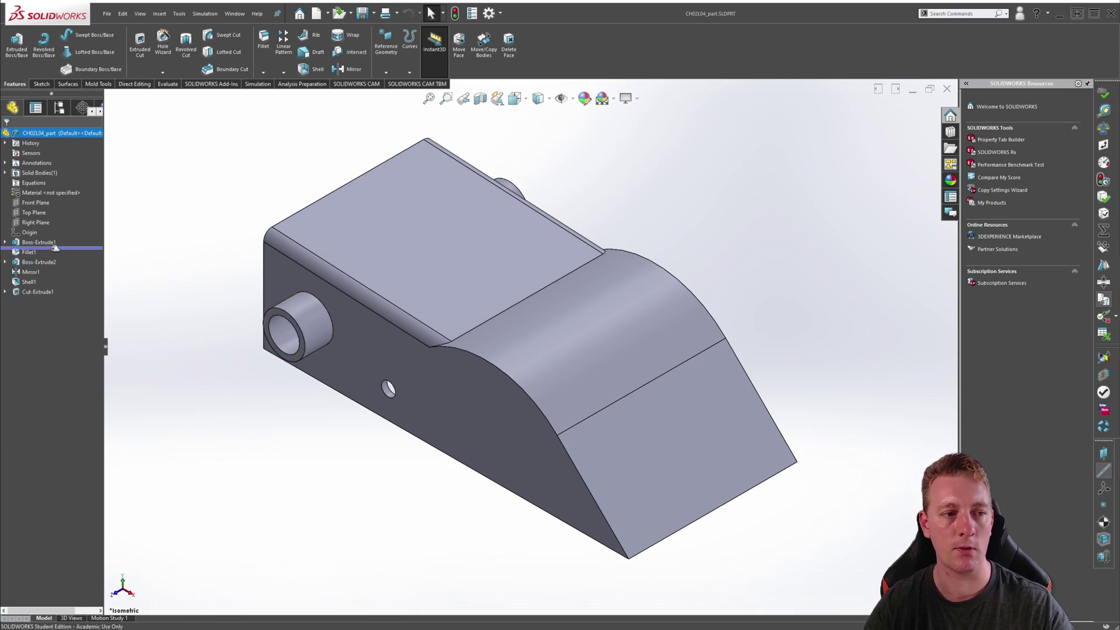
pyautogui.moveTo(55, 248); pyautogui.dragTo(55, 249)
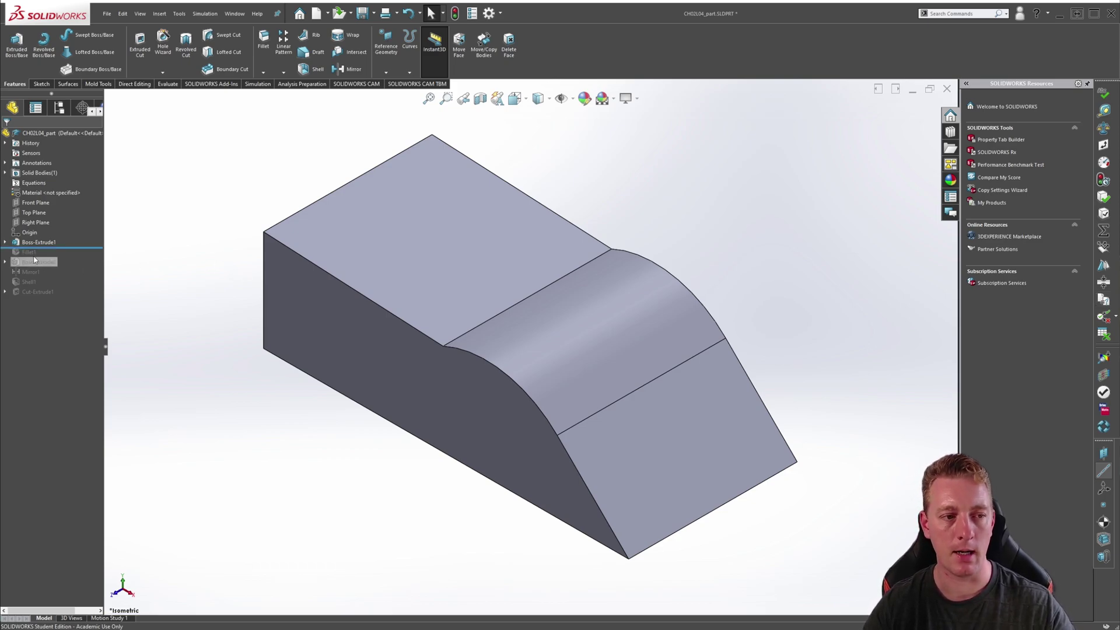
pyautogui.click(5, 243)
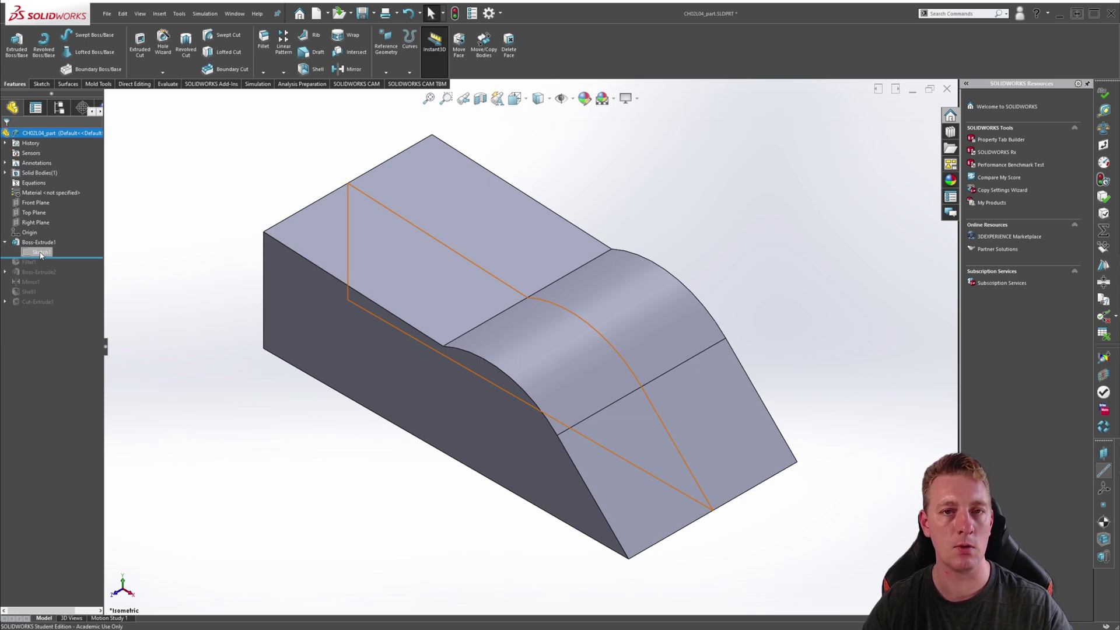
pyautogui.hotkey('ctrl', '7')
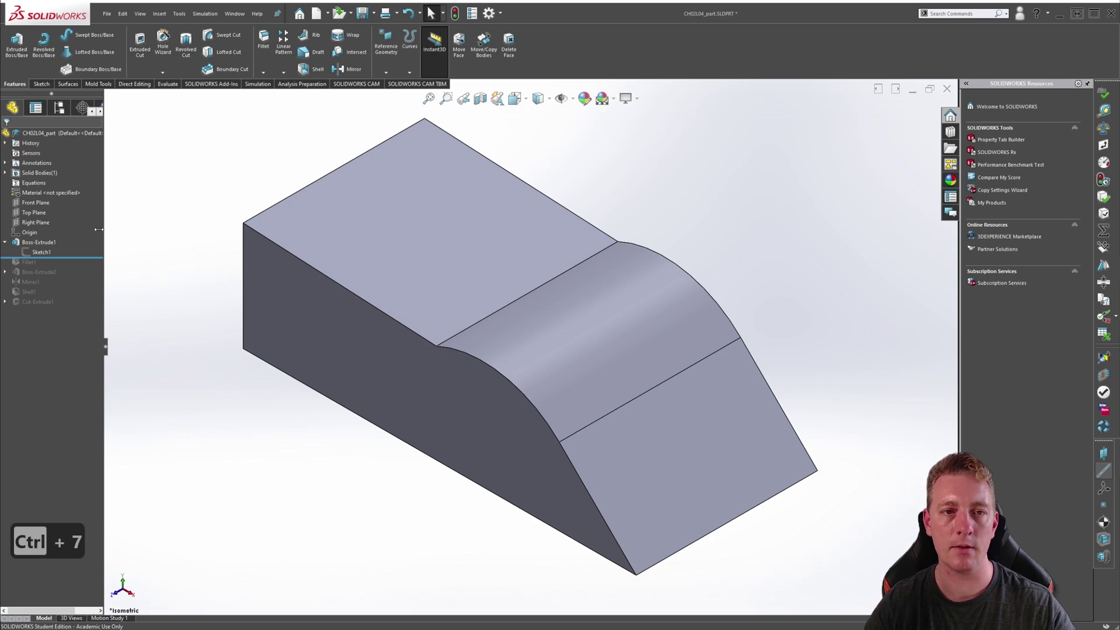
# Show and hide the base profile Sketch1, then roll forward to include Fillet1.
pyautogui.click(41, 252)
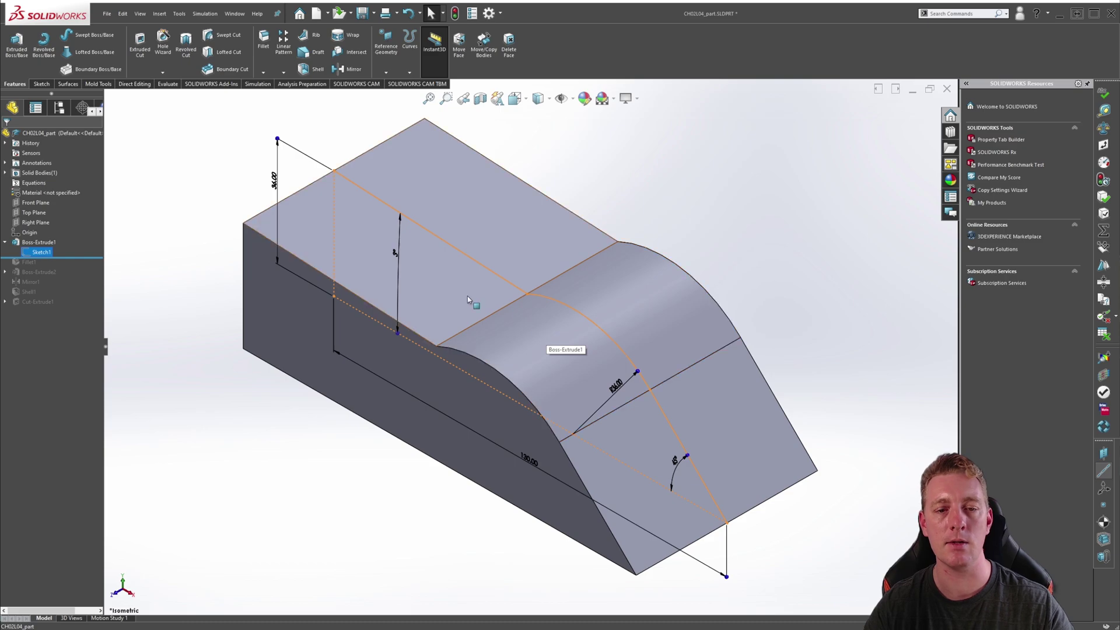
pyautogui.click(765, 502)
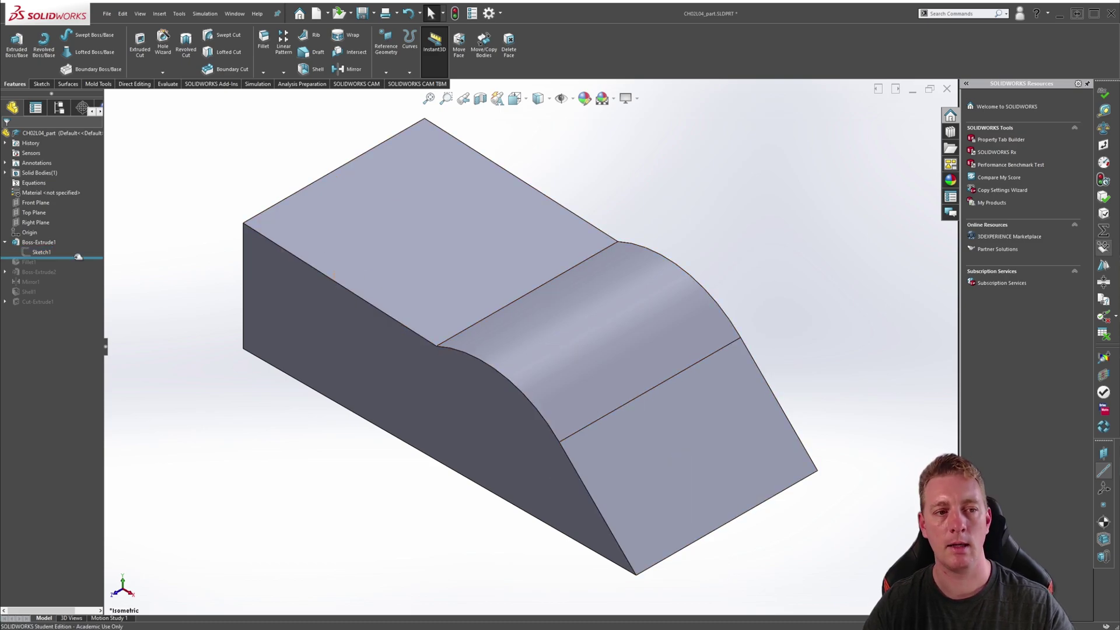
pyautogui.moveTo(79, 256); pyautogui.dragTo(78, 267)
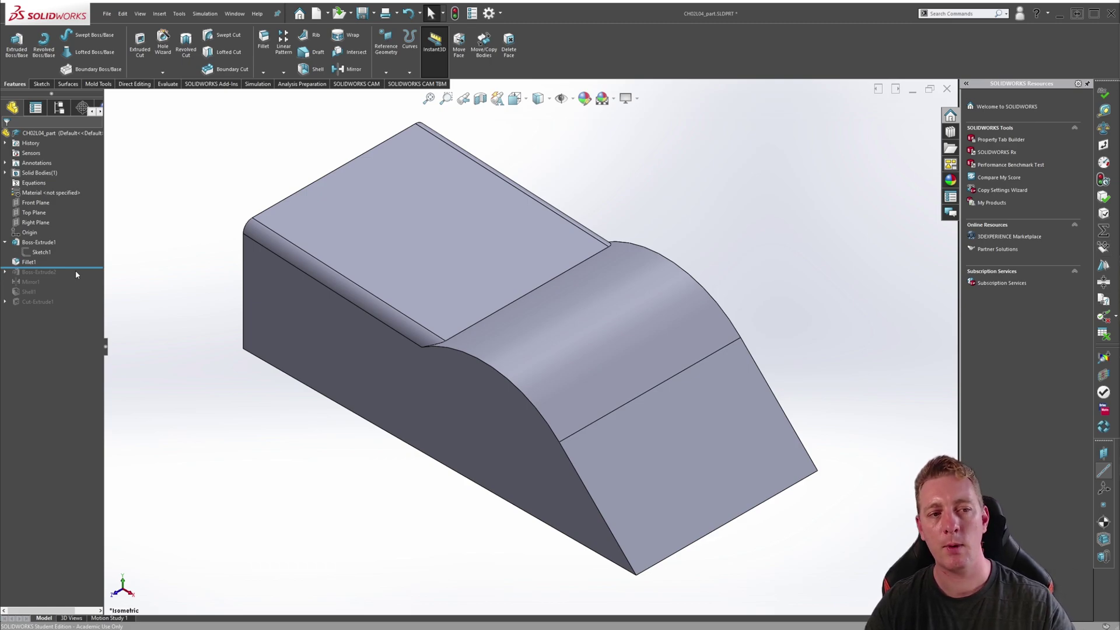
# Roll forward past Boss-Extrude2 and Mirror1 to restore both cylindrical side bosses.
pyautogui.moveTo(76, 265); pyautogui.dragTo(74, 277)
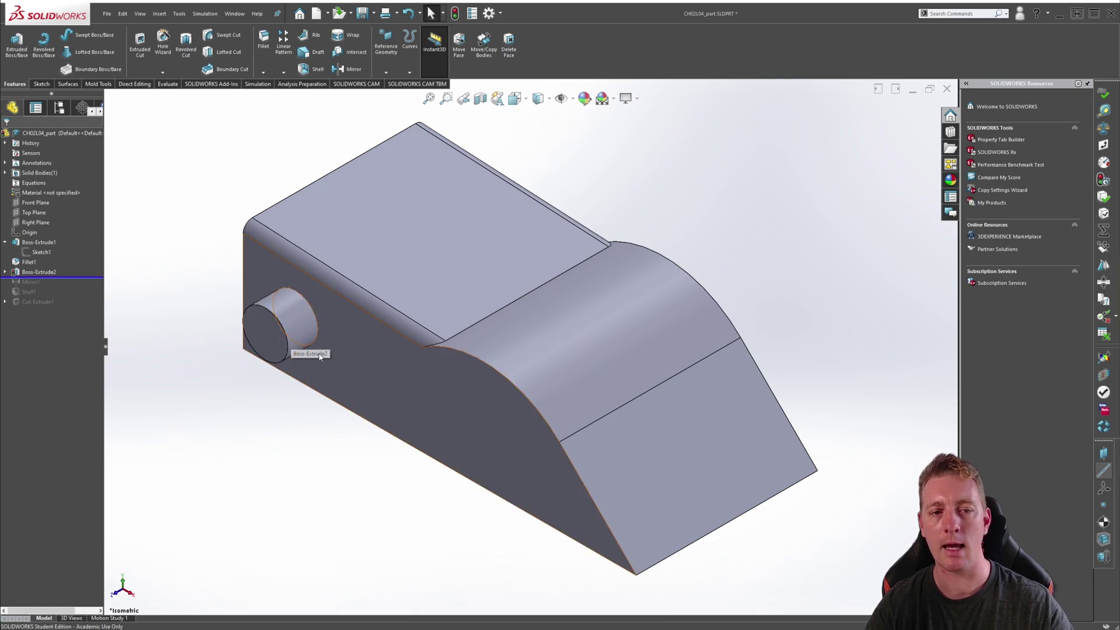
pyautogui.moveTo(262, 384)
pyautogui.mouseDown(button='middle')
pyautogui.moveTo(385, 443)
pyautogui.moveTo(275, 373)
pyautogui.mouseUp(button='middle')
pyautogui.moveTo(86, 278); pyautogui.dragTo(86, 287)
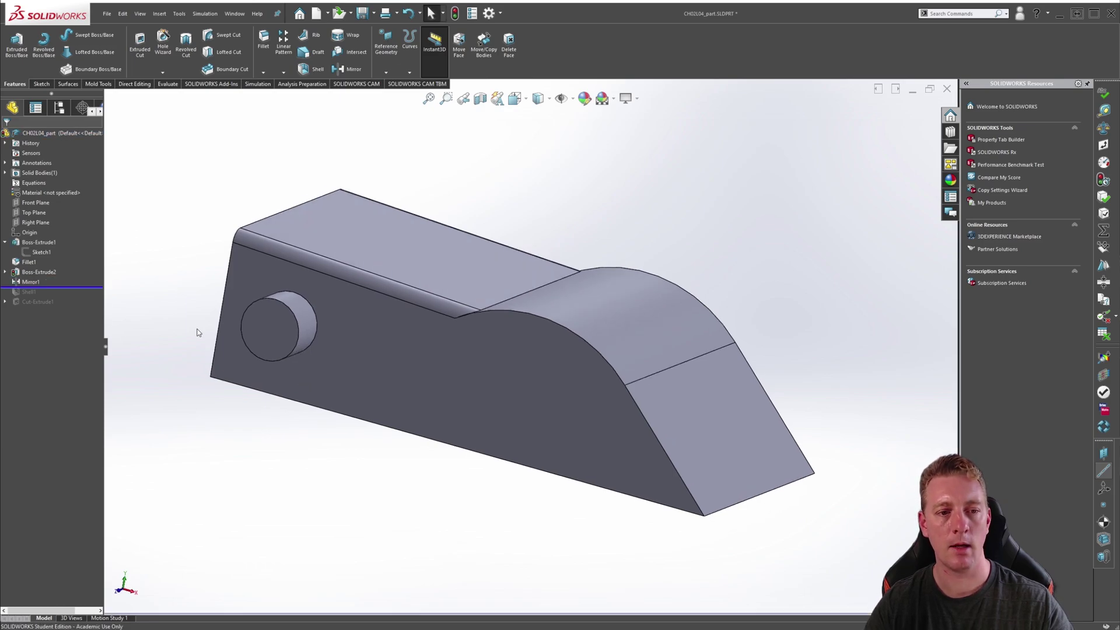
pyautogui.moveTo(203, 300); pyautogui.dragTo(169, 353, button='middle')
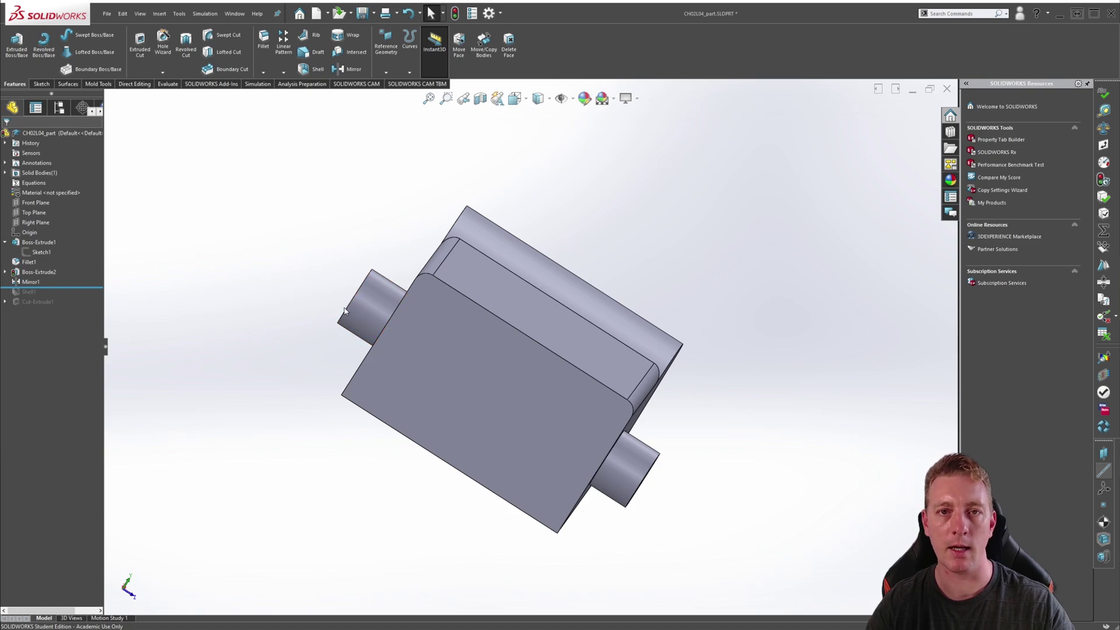
# Inspect the hollow underside, then roll past Cut-Extrude1 to restore the side holes.
pyautogui.hotkey('ctrl', '7')
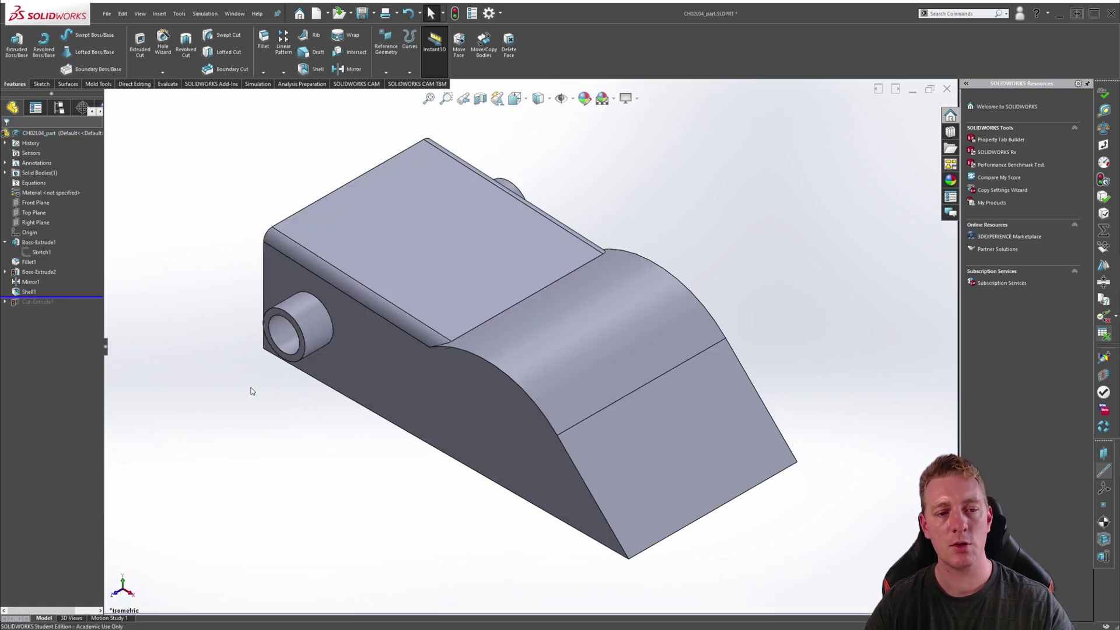
pyautogui.moveTo(315, 400); pyautogui.dragTo(532, 305, button='middle')
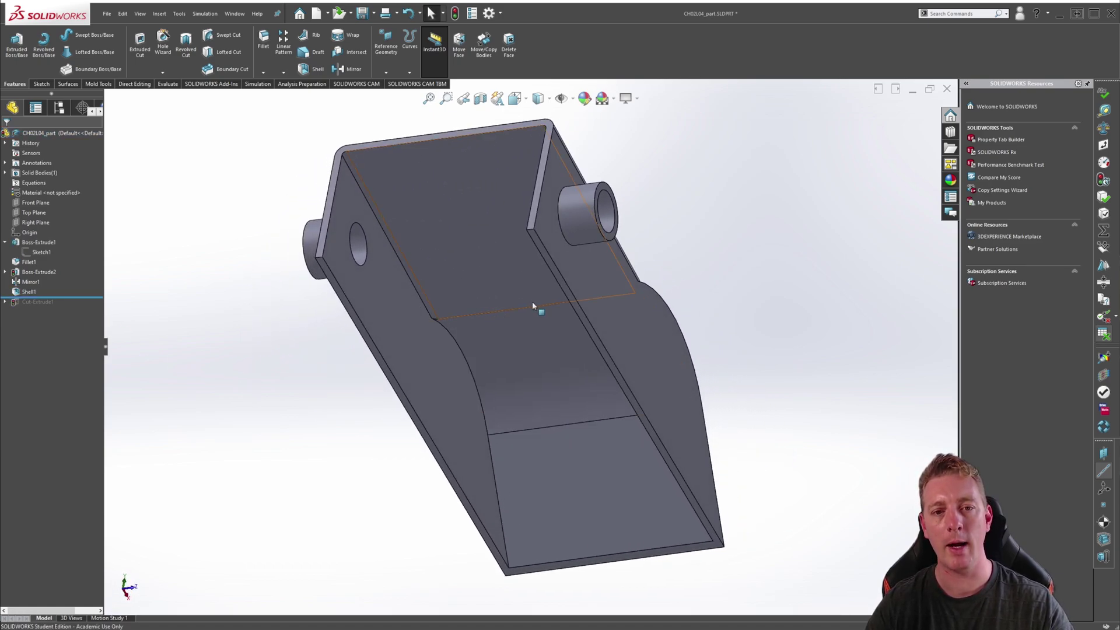
pyautogui.moveTo(690, 227); pyautogui.dragTo(642, 255, button='middle')
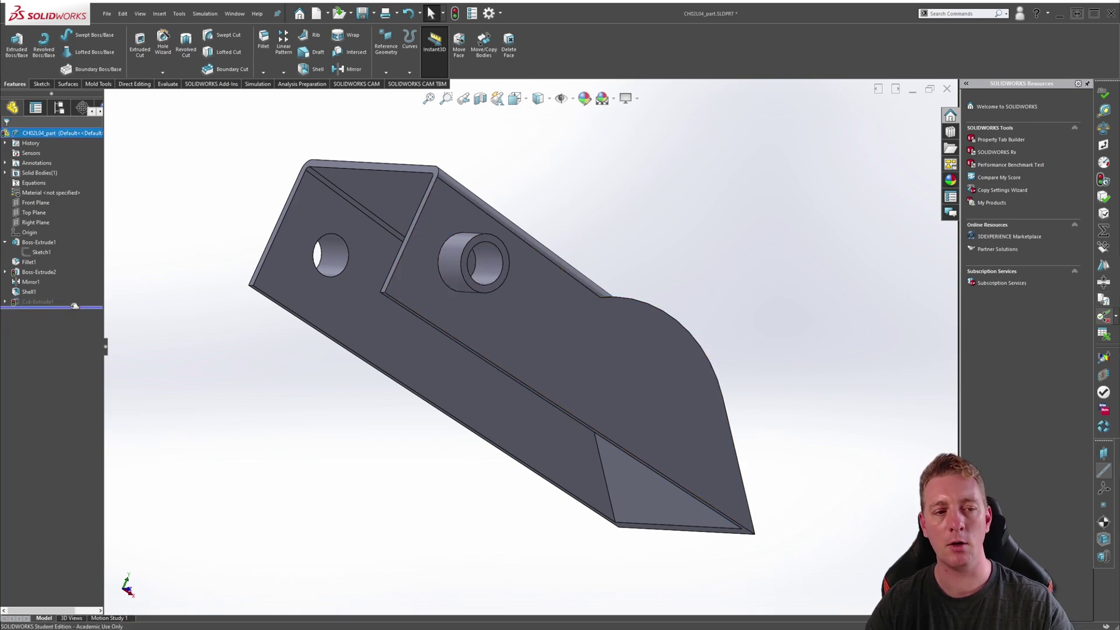
pyautogui.moveTo(74, 306); pyautogui.dragTo(74, 307)
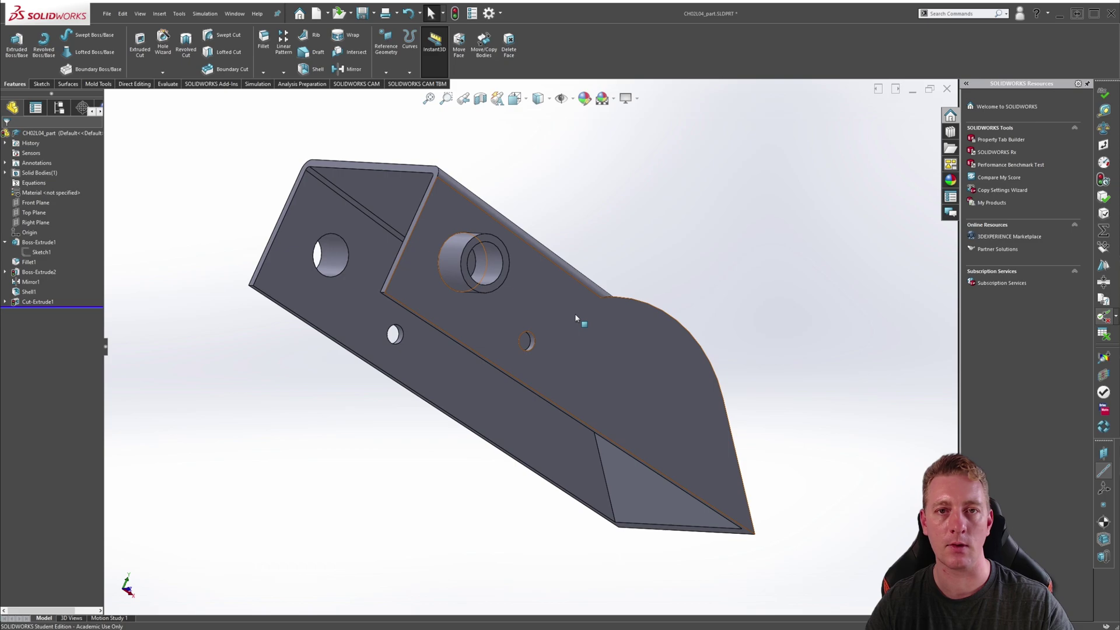
pyautogui.hotkey('ctrl', '7')
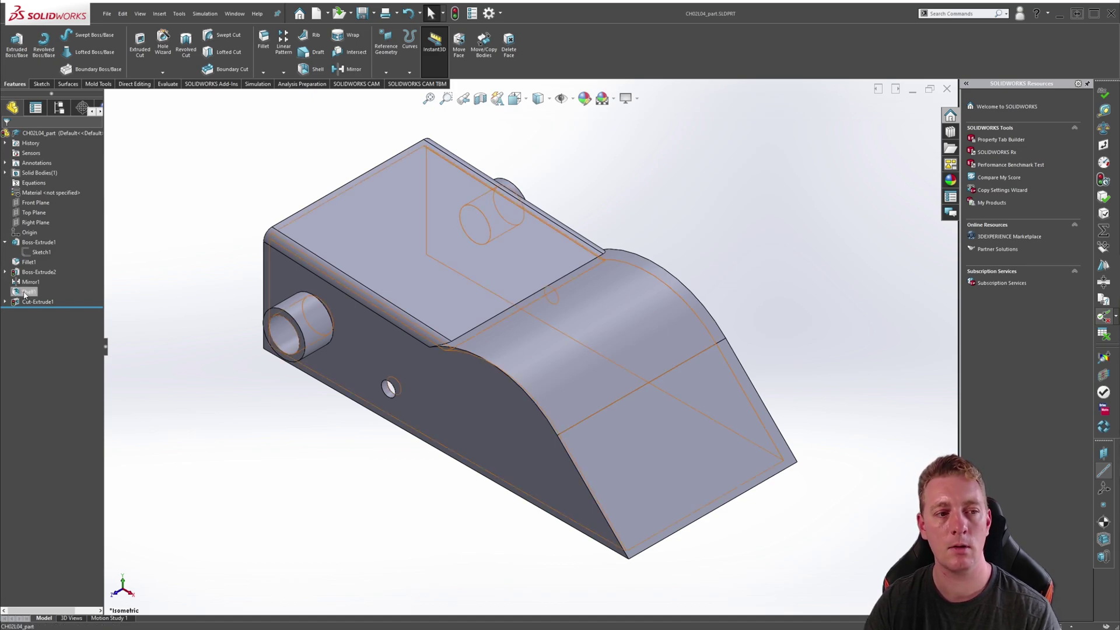
pyautogui.moveTo(24, 295)
pyautogui.mouseDown()
pyautogui.moveTo(27, 240)
pyautogui.moveTo(29, 275)
pyautogui.moveTo(31, 249)
pyautogui.mouseUp()
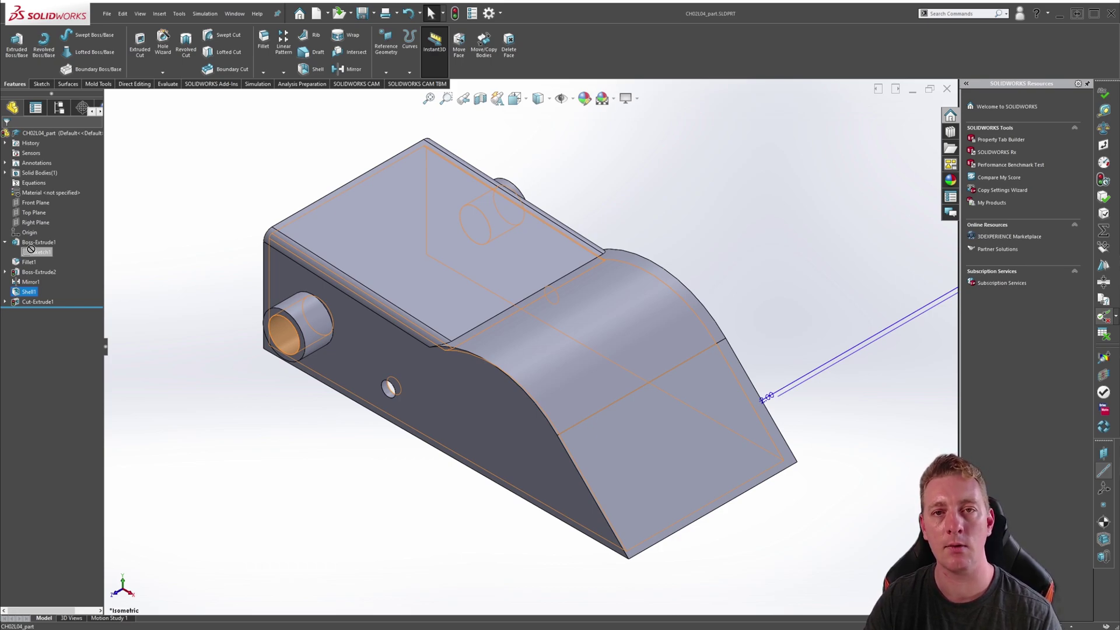
pyautogui.moveTo(31, 249); pyautogui.dragTo(31, 249)
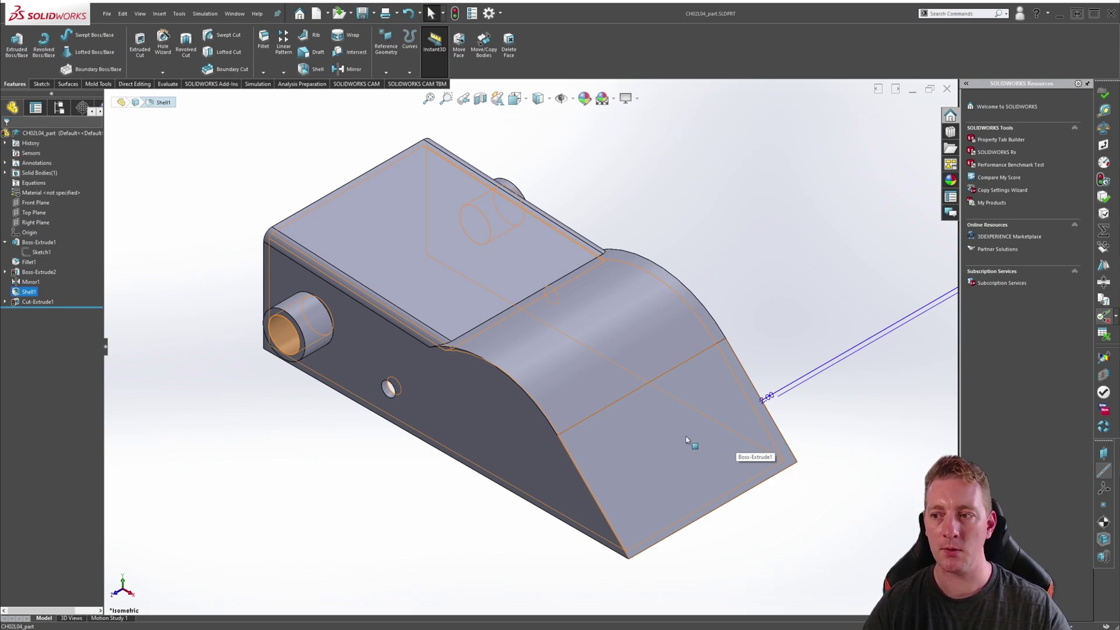
pyautogui.click(258, 350)
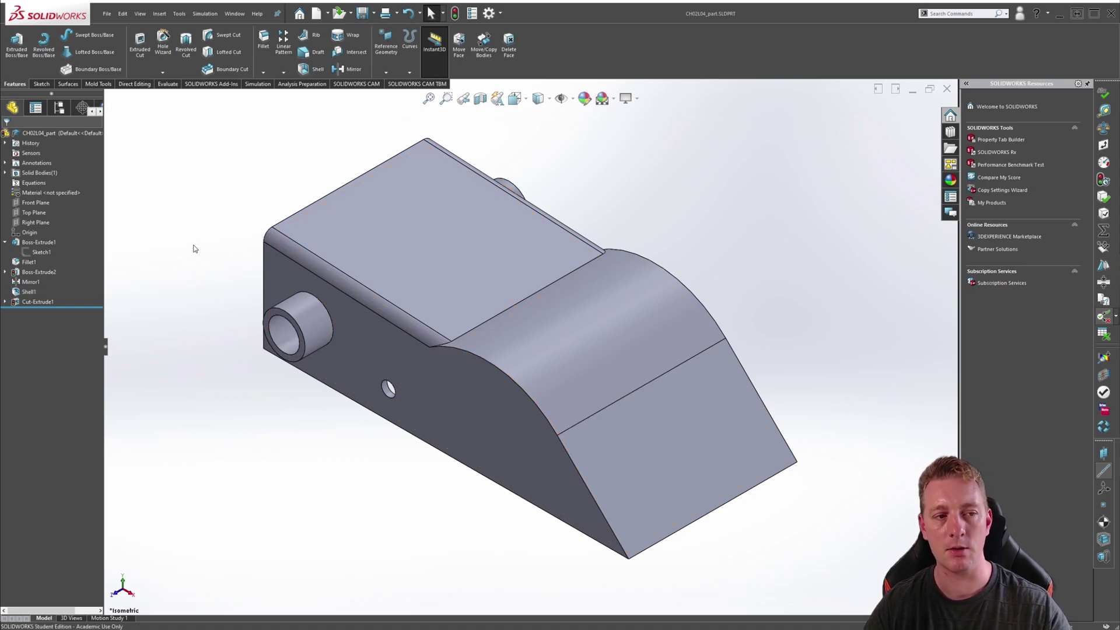
pyautogui.rightClick(28, 292)
pyautogui.click(54, 320)
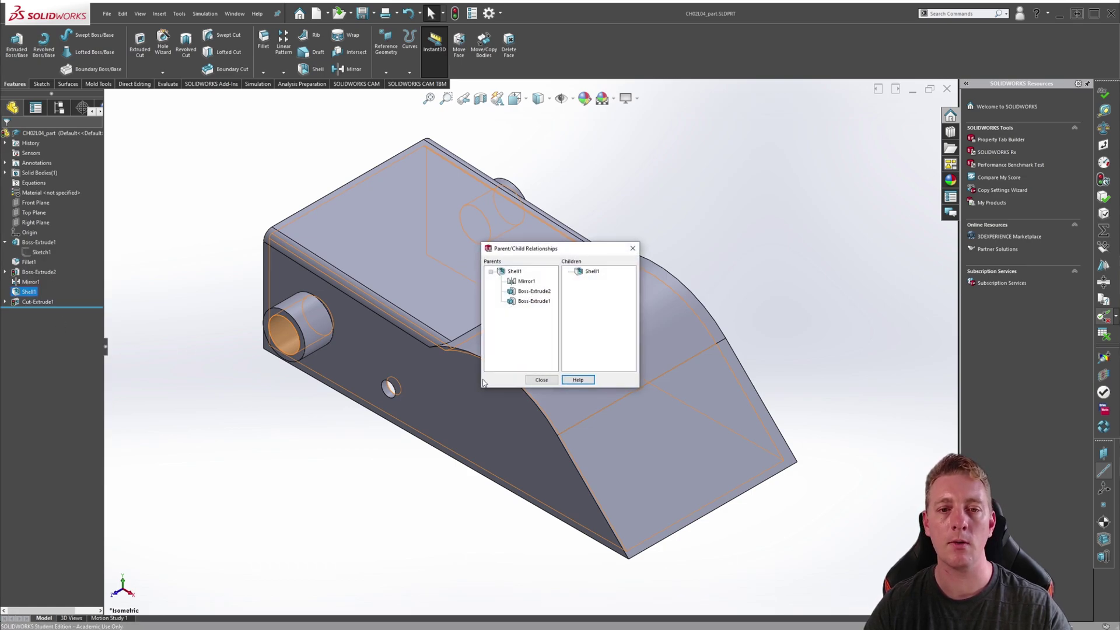
pyautogui.click(526, 281)
pyautogui.click(532, 291)
pyautogui.click(523, 301)
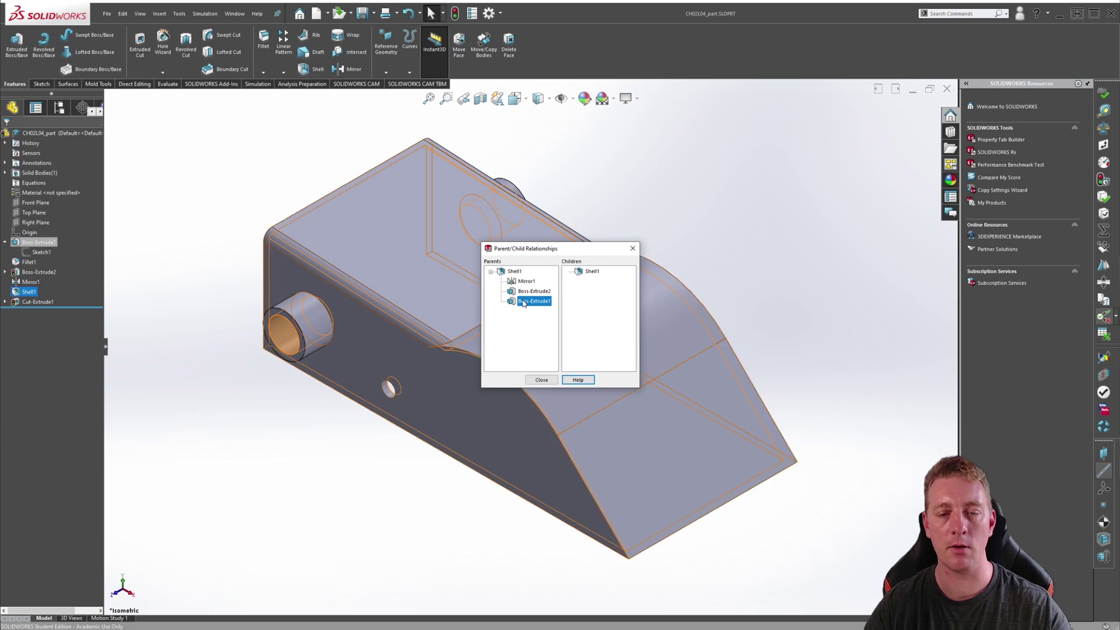
pyautogui.click(527, 281)
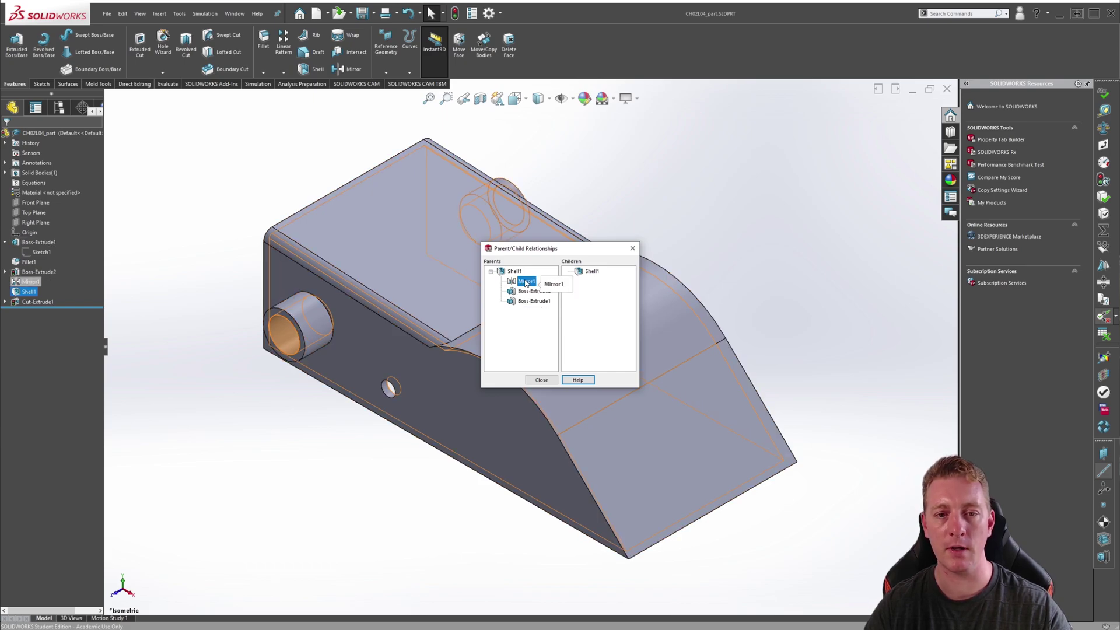
pyautogui.click(532, 291)
pyautogui.click(523, 301)
pyautogui.click(524, 335)
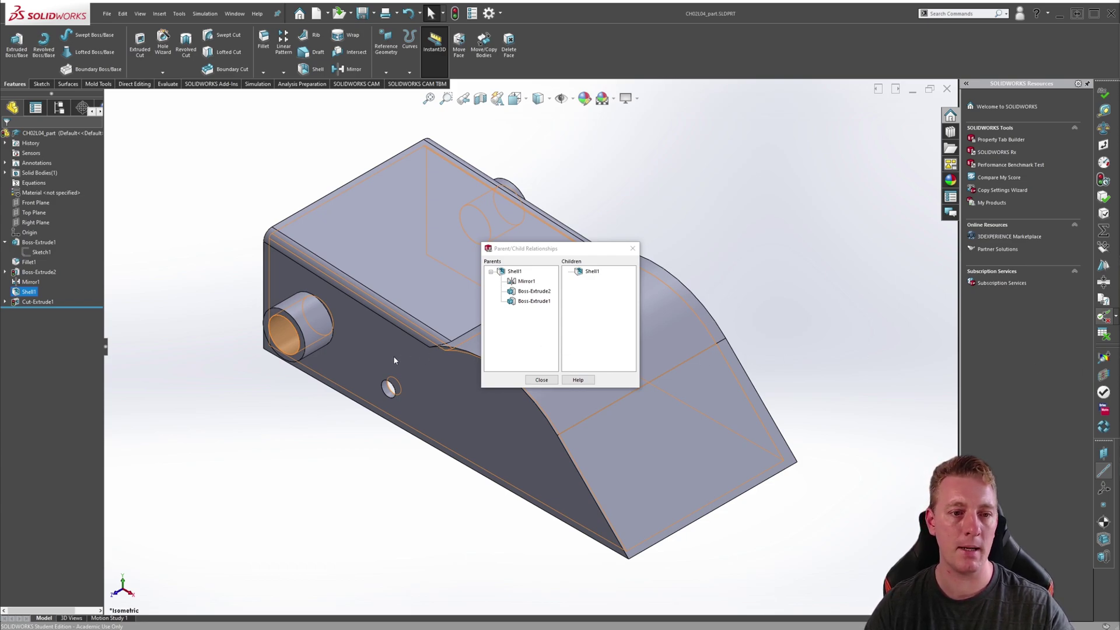
pyautogui.press('Escape')
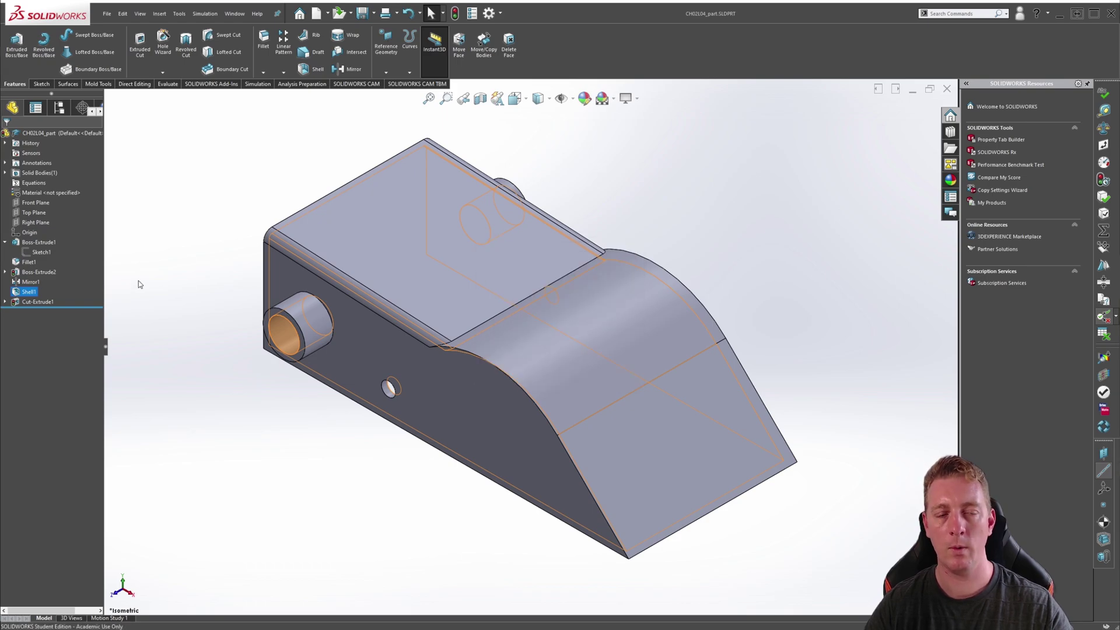
# Remove both round tab end faces from Shell1's Faces to Remove, keeping 2.00 mm thickness.
pyautogui.click(24, 293)
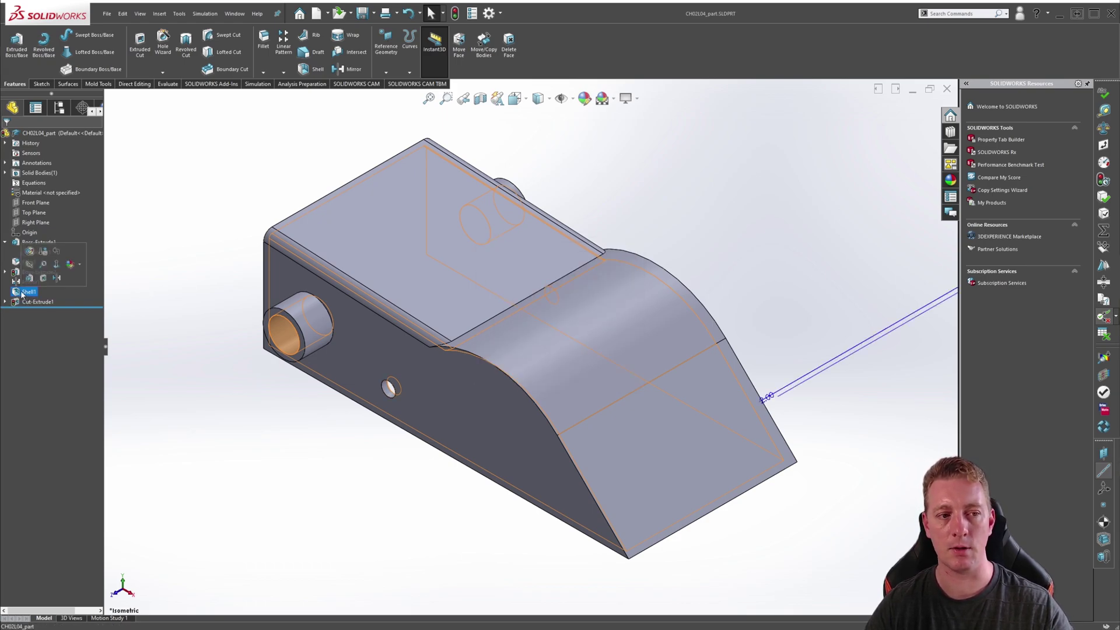
pyautogui.click(29, 253)
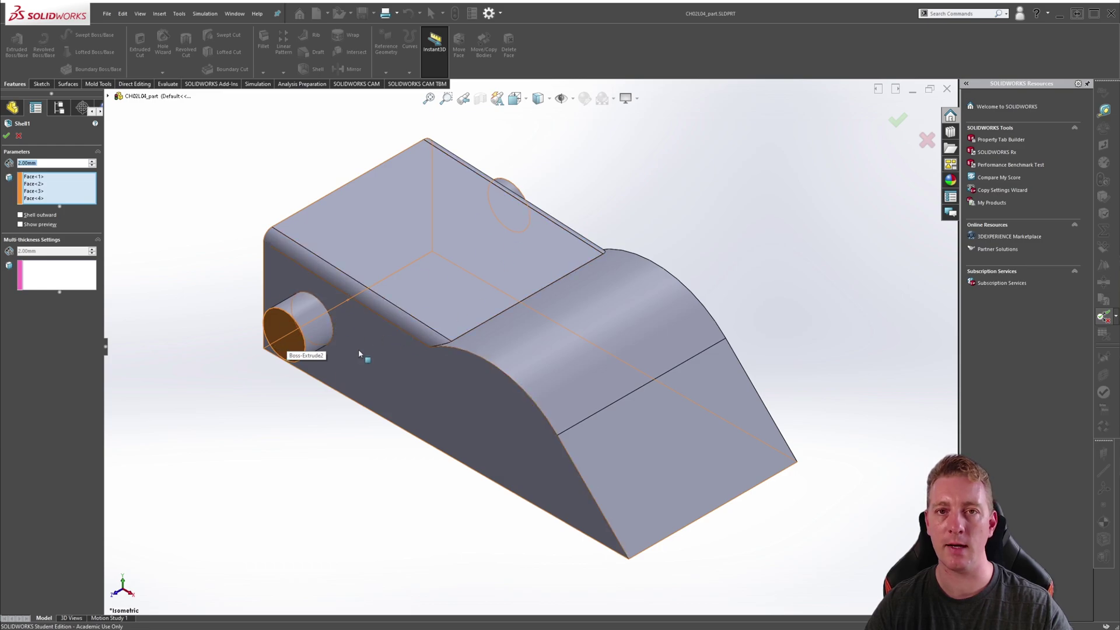
pyautogui.click(278, 327)
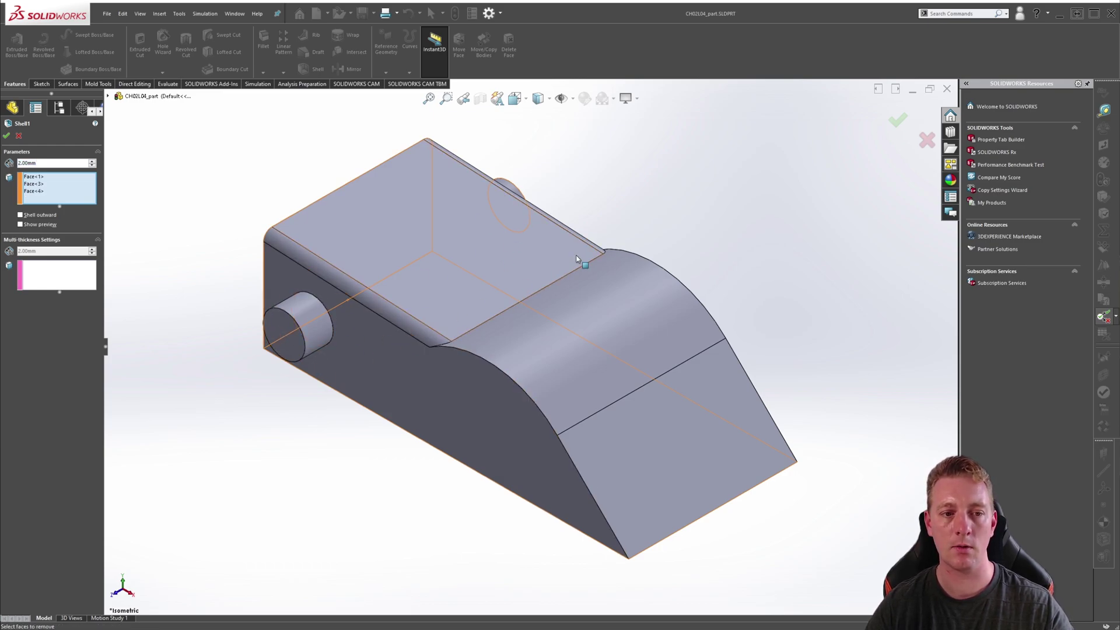
pyautogui.moveTo(560, 256); pyautogui.dragTo(671, 166, button='middle')
pyautogui.click(671, 167)
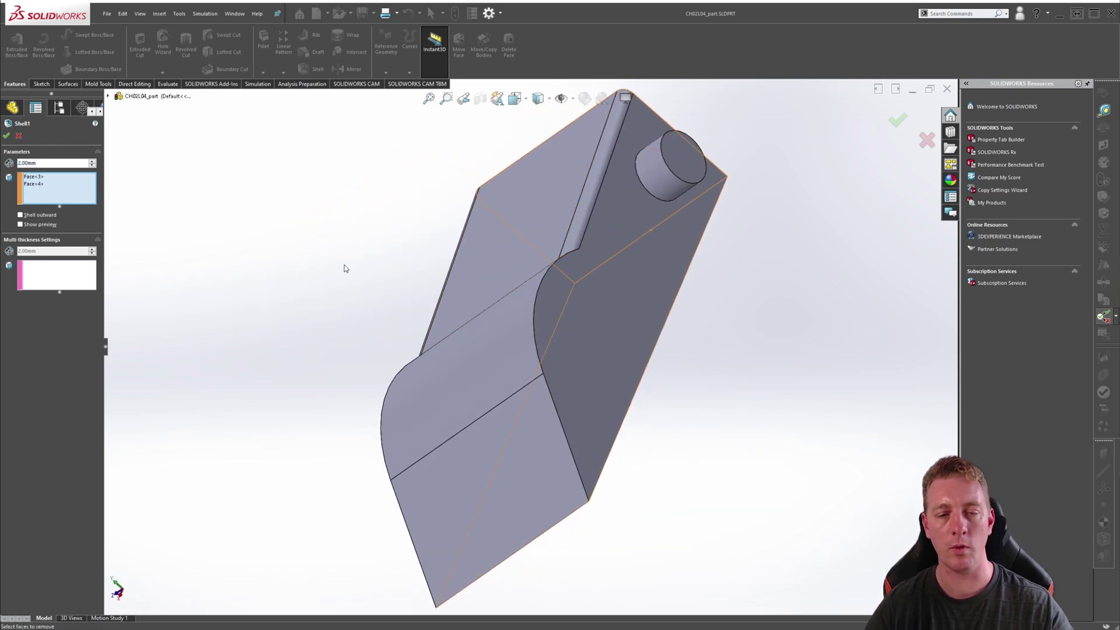
pyautogui.moveTo(342, 265); pyautogui.dragTo(498, 200, button='middle')
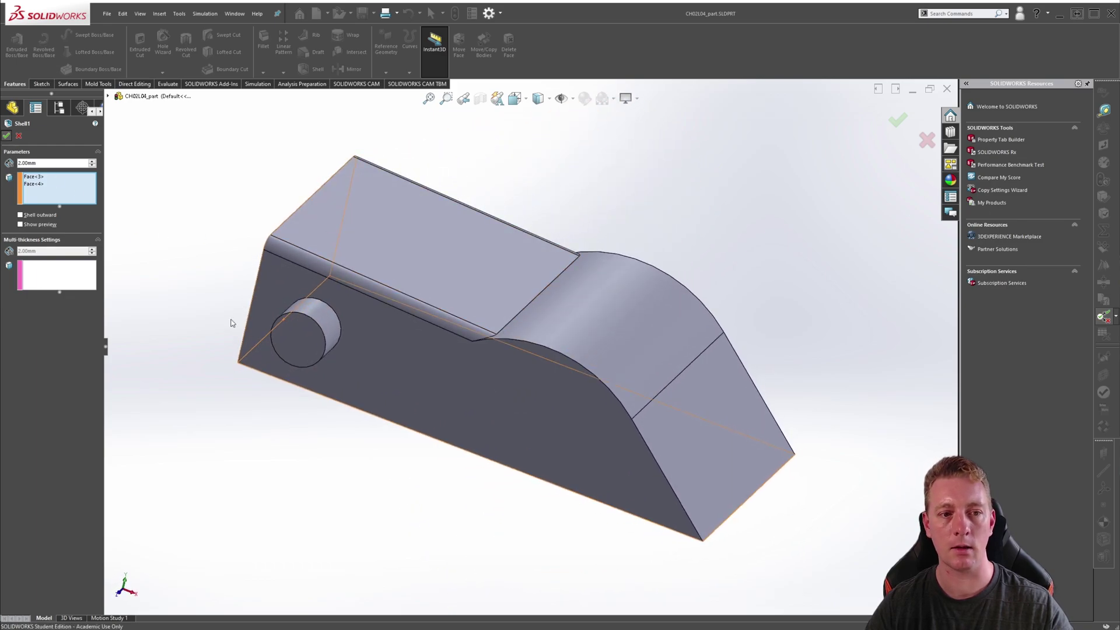
pyautogui.press('Return')
pyautogui.moveTo(362, 474); pyautogui.dragTo(608, 440, button='middle')
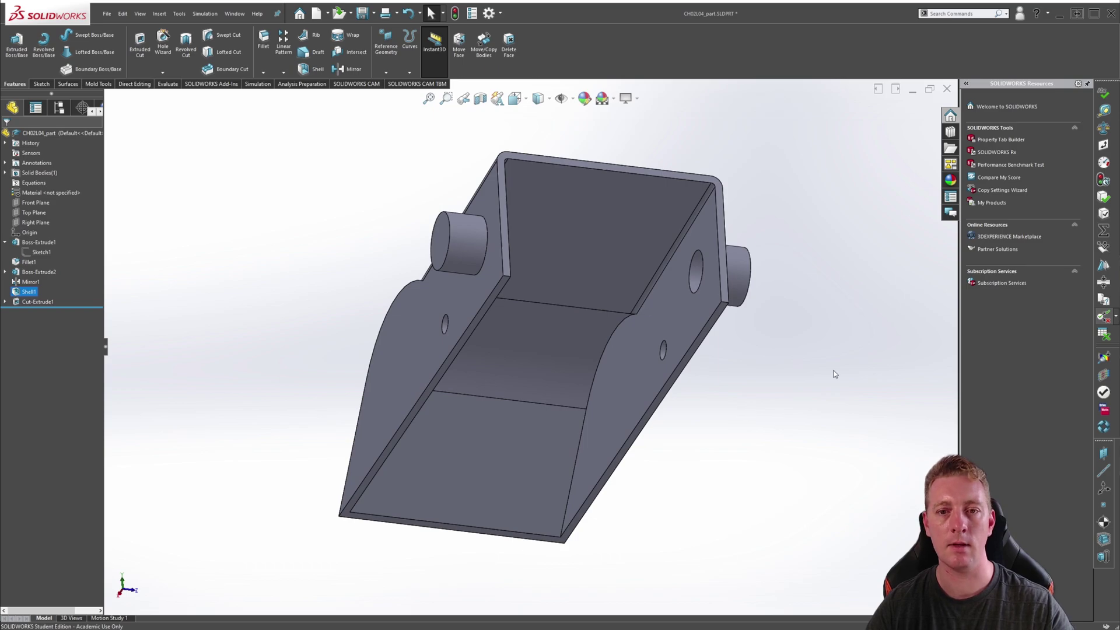
# Check Shell1's Parent/Child relationships, noting its parent Boss-Extrude1.
pyautogui.moveTo(824, 417); pyautogui.dragTo(579, 426, button='middle')
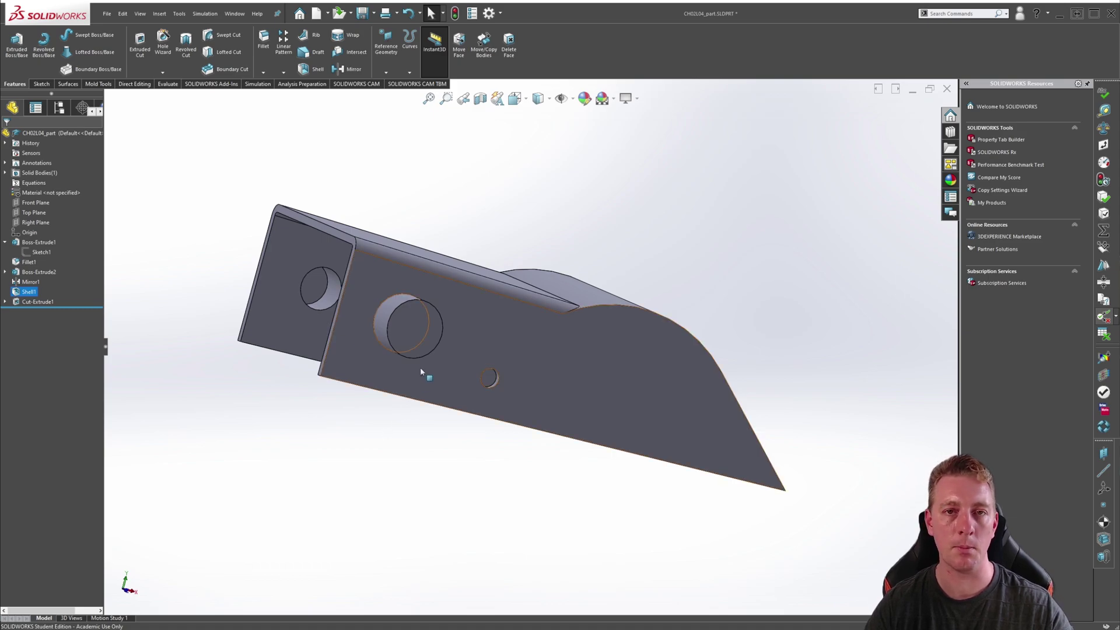
pyautogui.rightClick(15, 293)
pyautogui.click(49, 322)
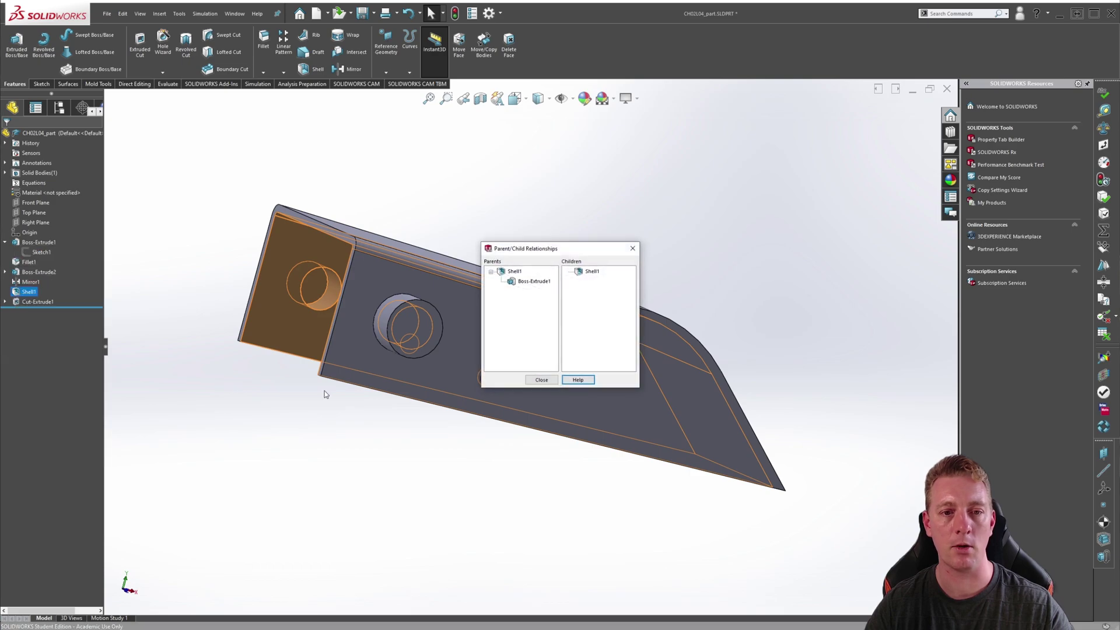
pyautogui.click(526, 283)
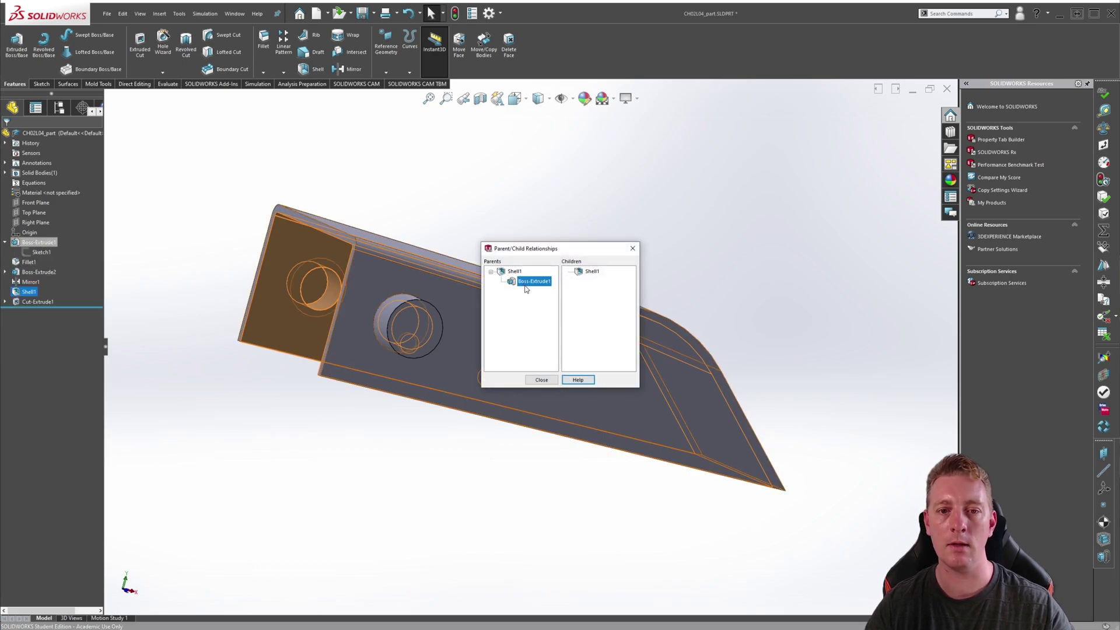
pyautogui.click(526, 325)
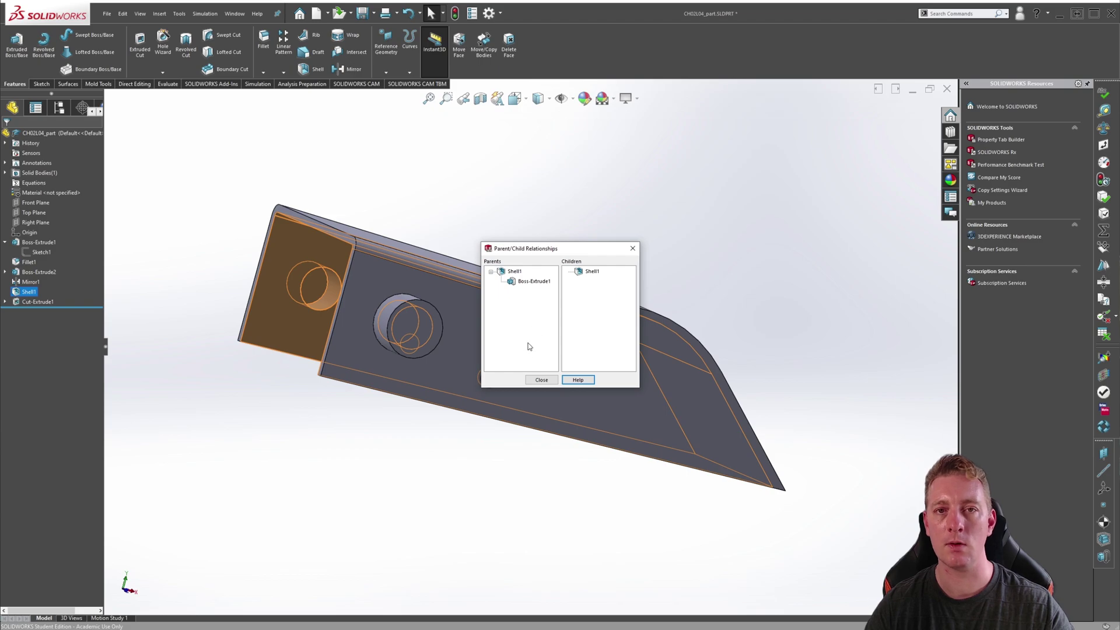
pyautogui.click(548, 380)
# Undo the last change and move Shell1 in the tree to directly after Fillet1.
pyautogui.hotkey('ctrl', 'z')
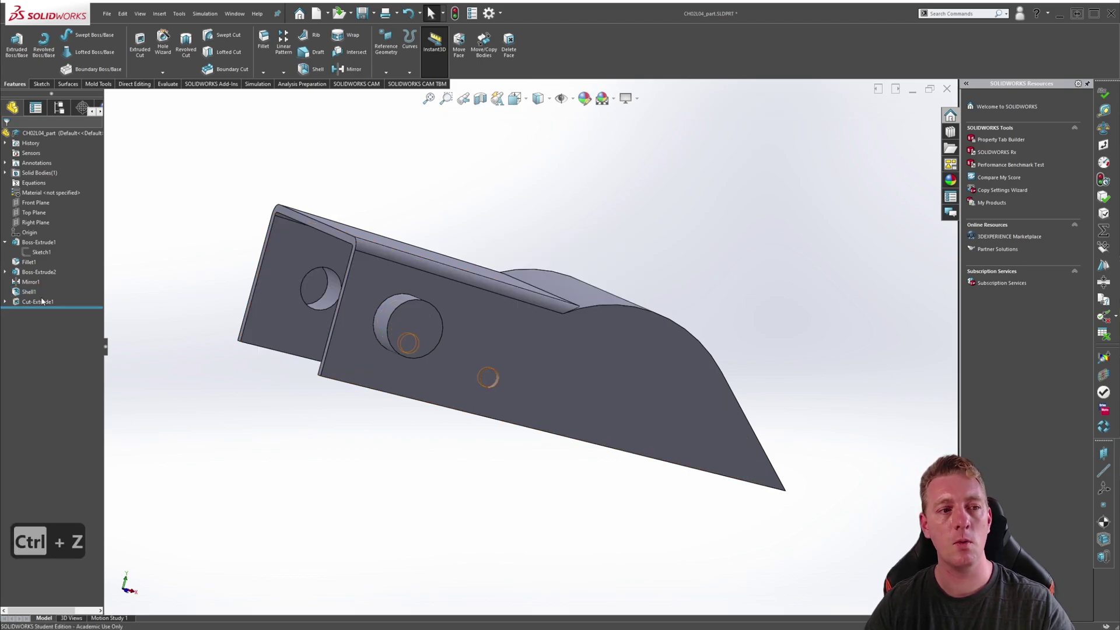
pyautogui.moveTo(26, 294); pyautogui.dragTo(27, 272)
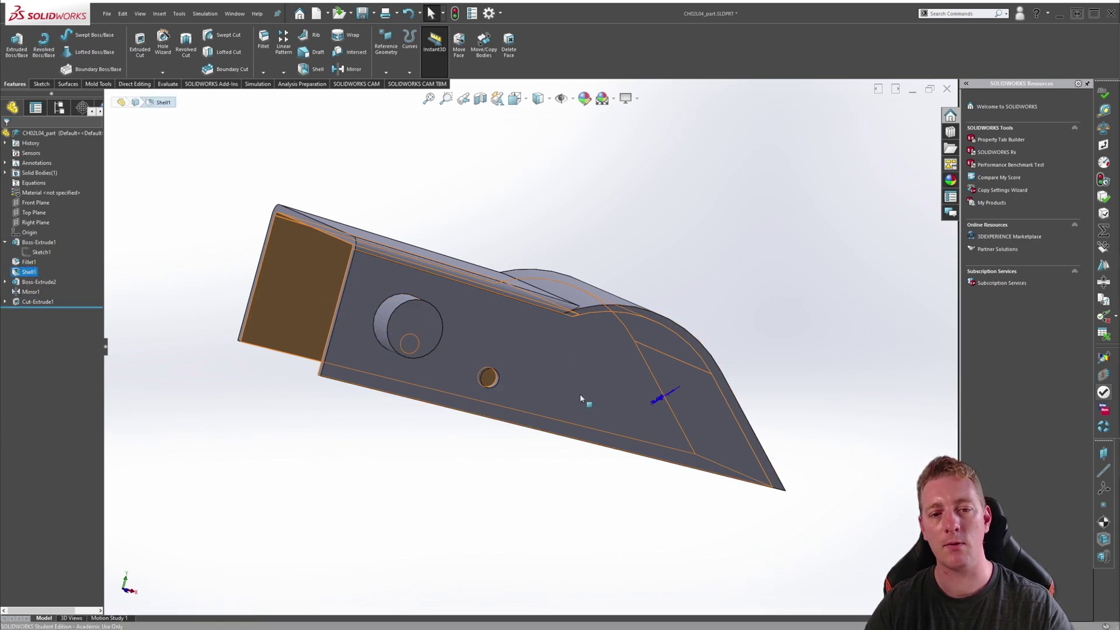
pyautogui.press('Escape')
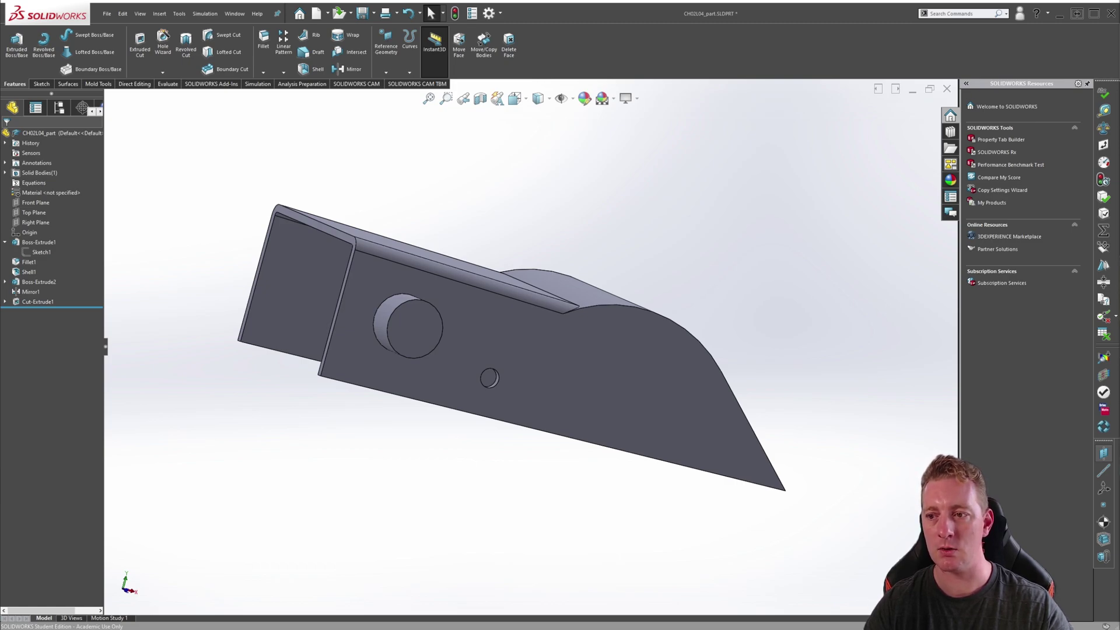
# Edit Sketch1 of Boss-Extrude1 and delete the R36.00 radius dimension.
pyautogui.click(37, 242)
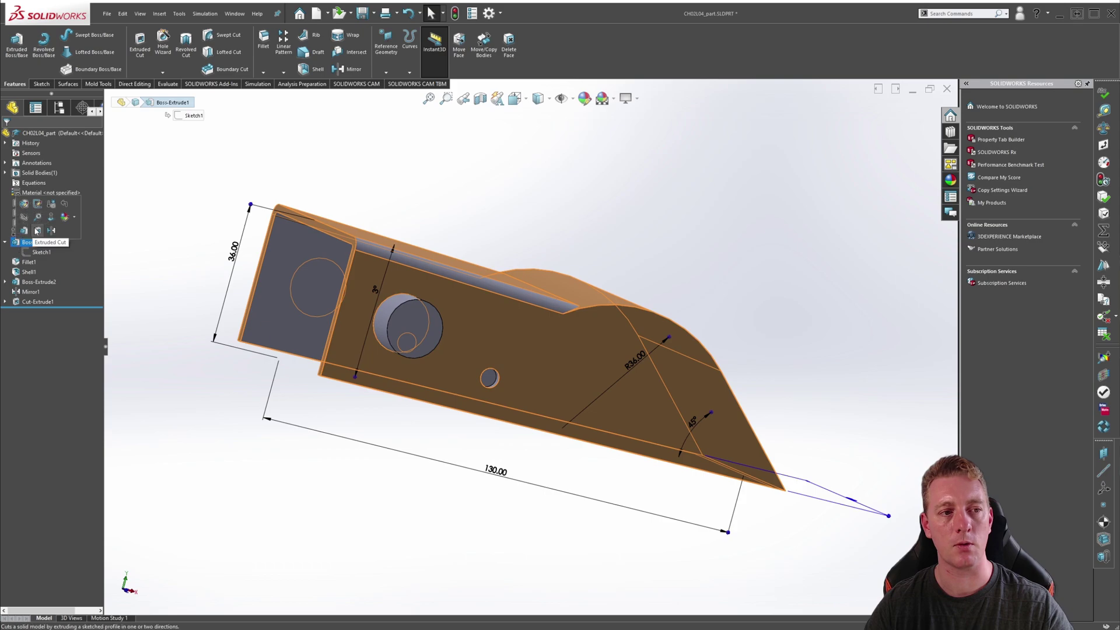
pyautogui.click(36, 206)
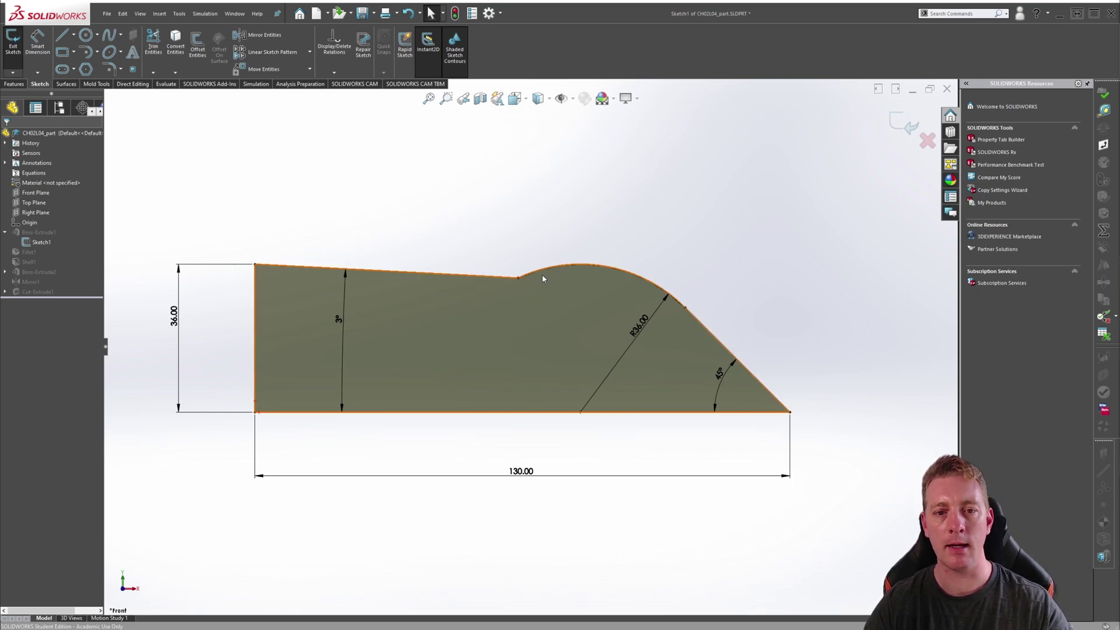
pyautogui.rightClick(638, 331)
pyautogui.click(649, 395)
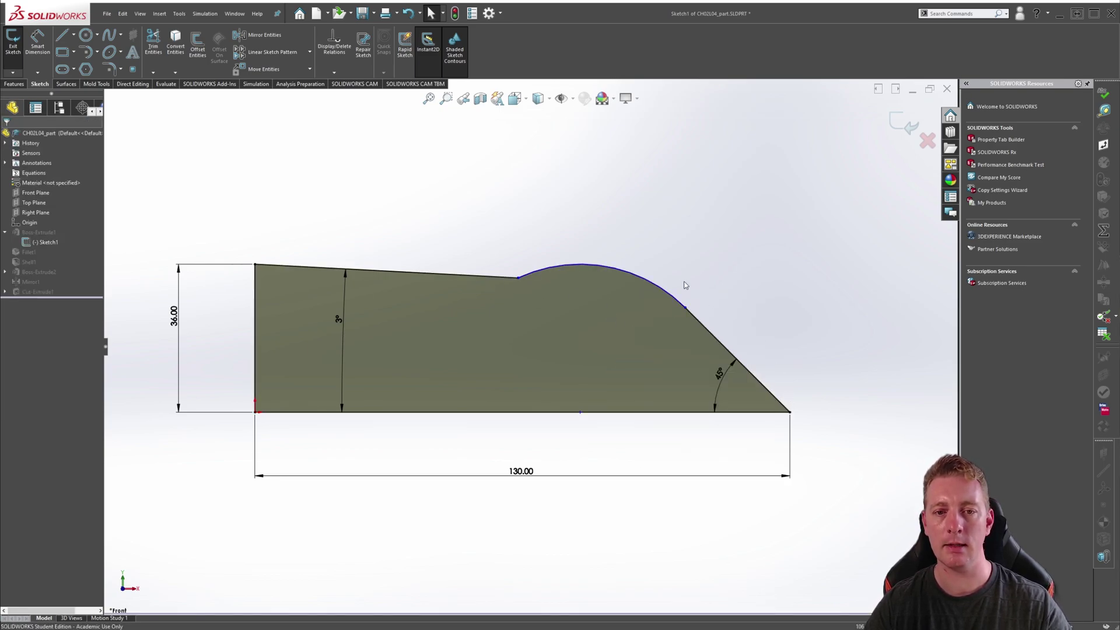
# Make the back arc tangent to the sloped top line and exit the sketch to rebuild.
pyautogui.click(544, 272)
pyautogui.click(496, 282)
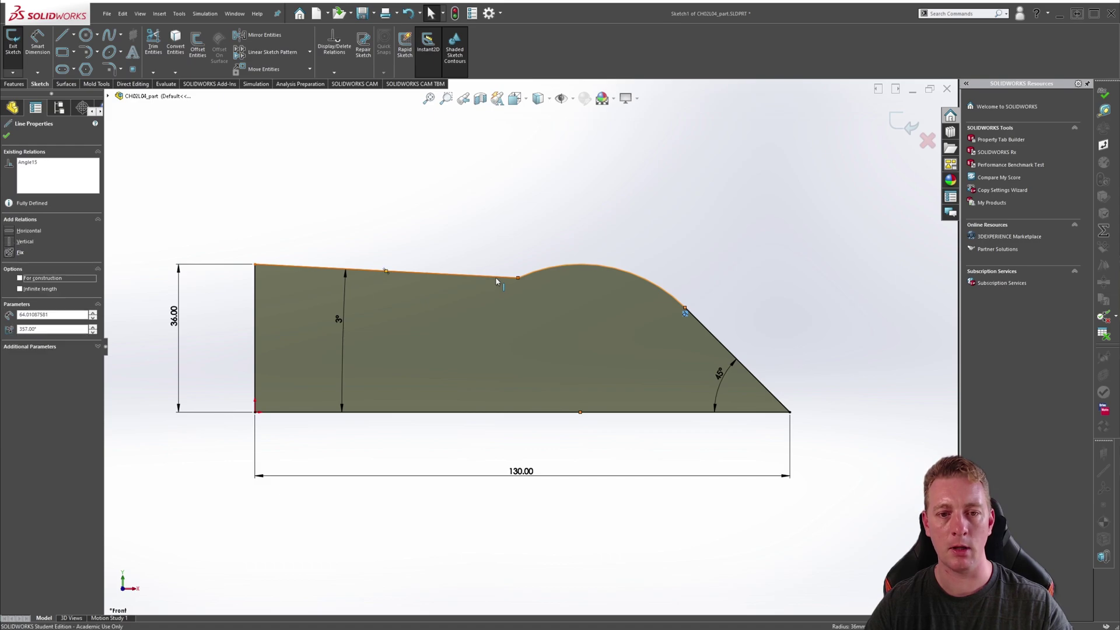
pyautogui.keyDown('ctrl'); pyautogui.click(528, 272); pyautogui.keyUp('ctrl')
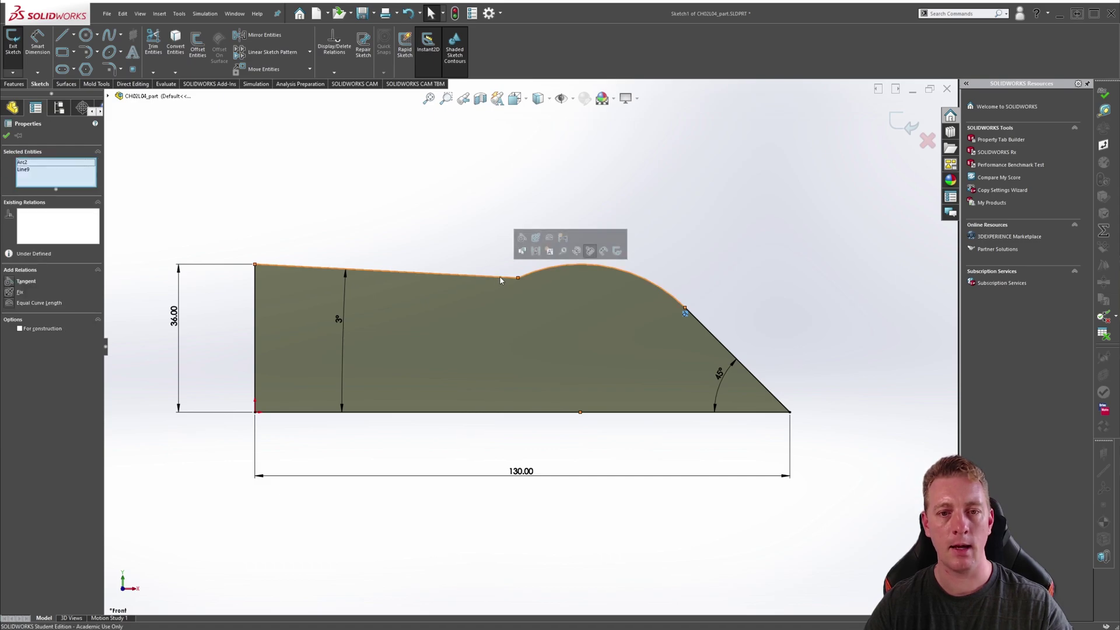
pyautogui.click(522, 244)
pyautogui.click(477, 248)
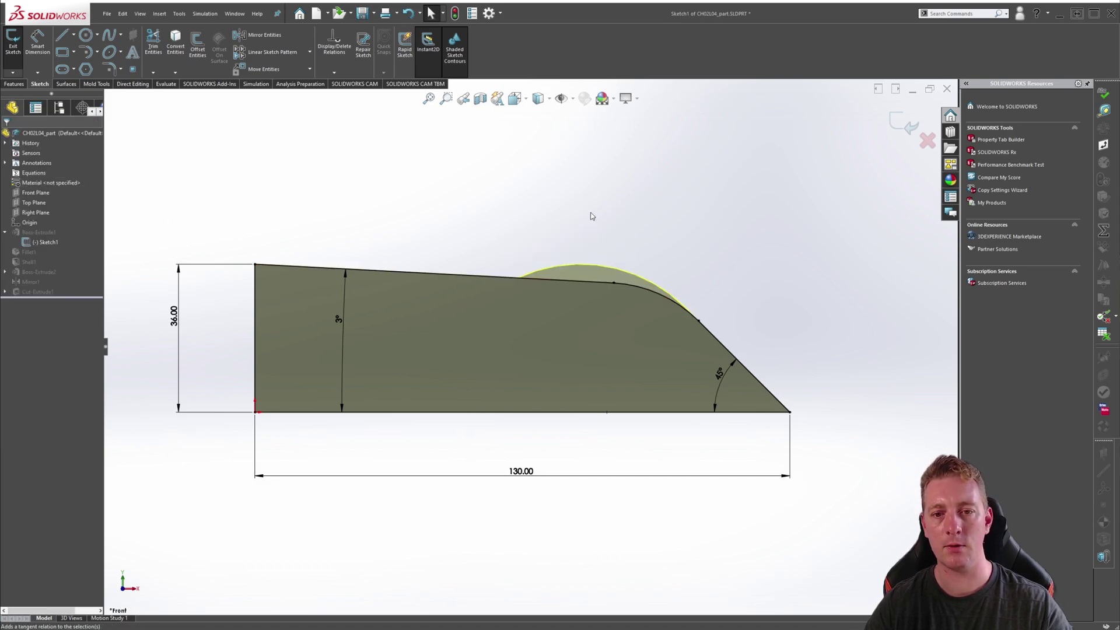
pyautogui.click(904, 124)
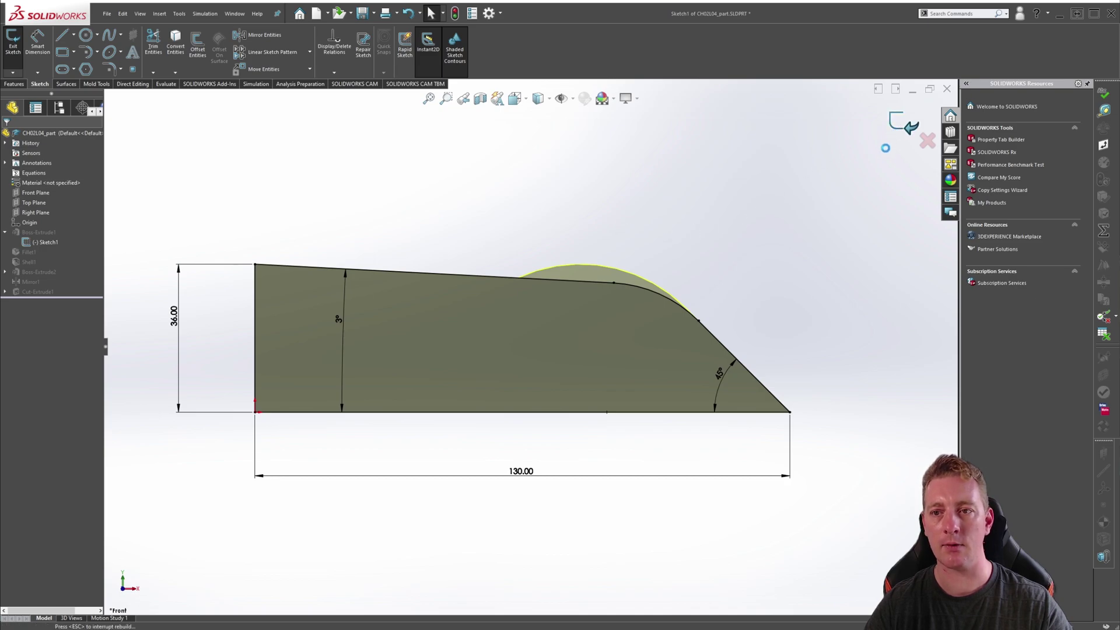
pyautogui.hotkey('ctrl', '7')
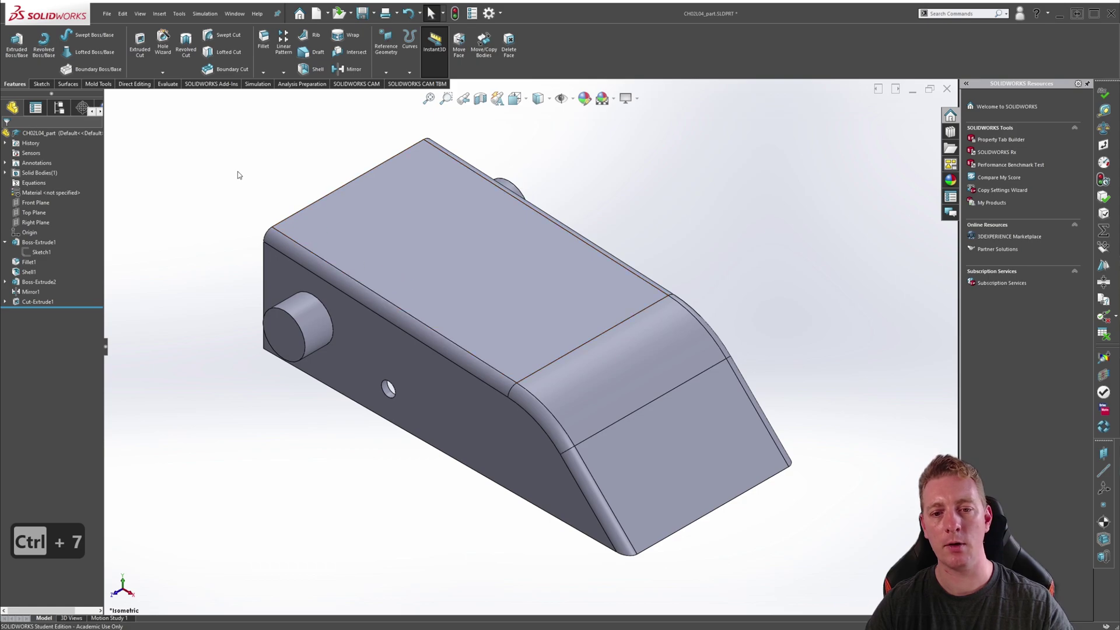
pyautogui.moveTo(563, 419); pyautogui.dragTo(693, 431, button='middle')
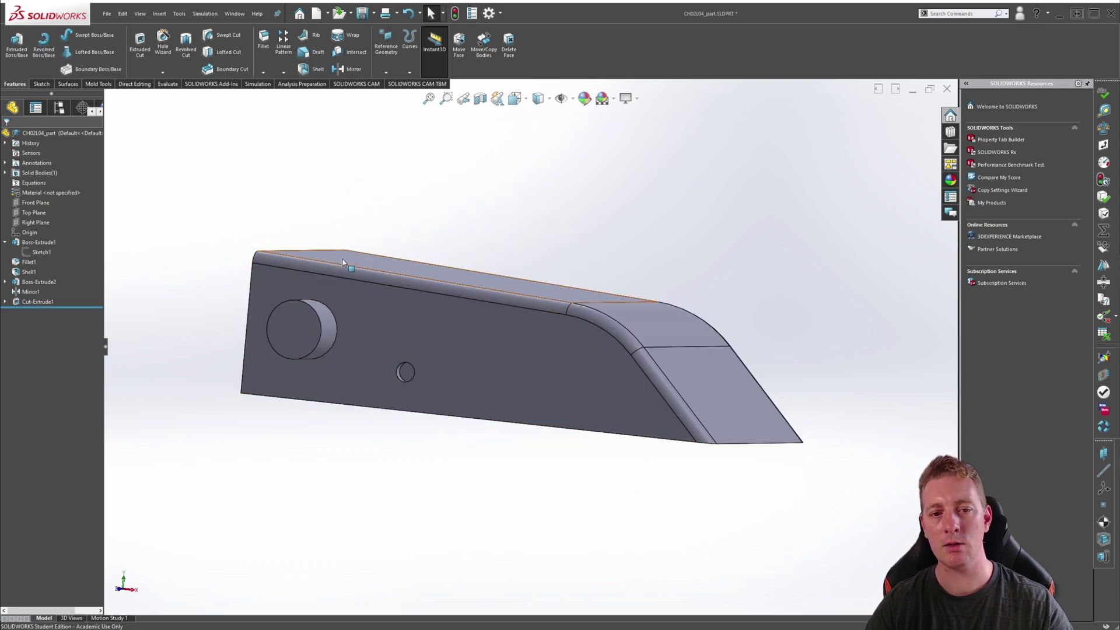
pyautogui.moveTo(754, 277); pyautogui.dragTo(759, 397, button='middle')
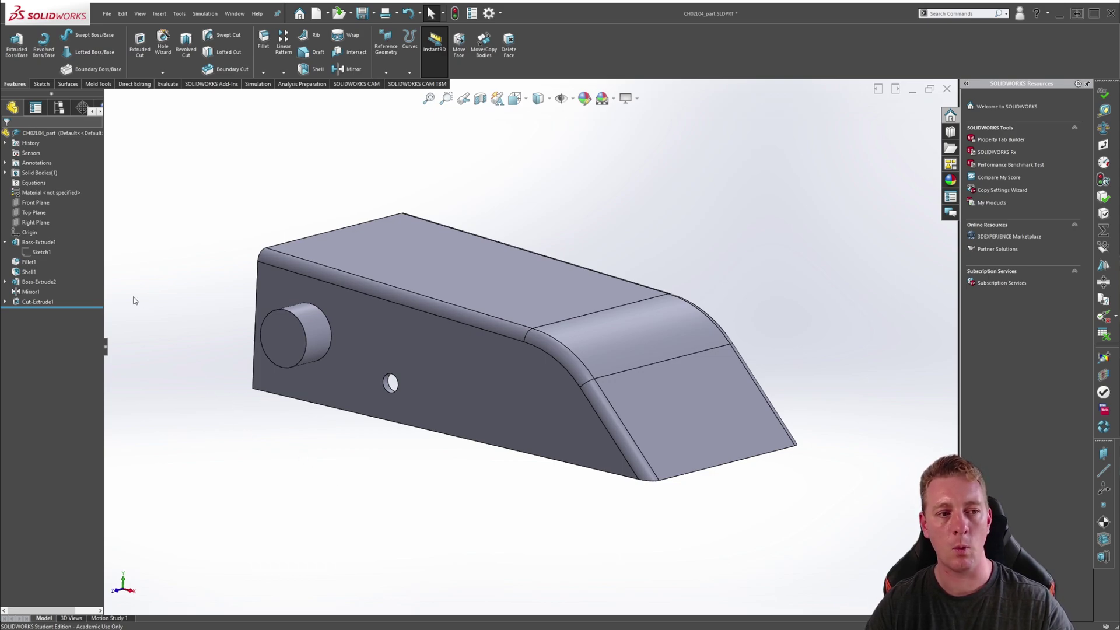
pyautogui.click(23, 263)
pyautogui.click(27, 221)
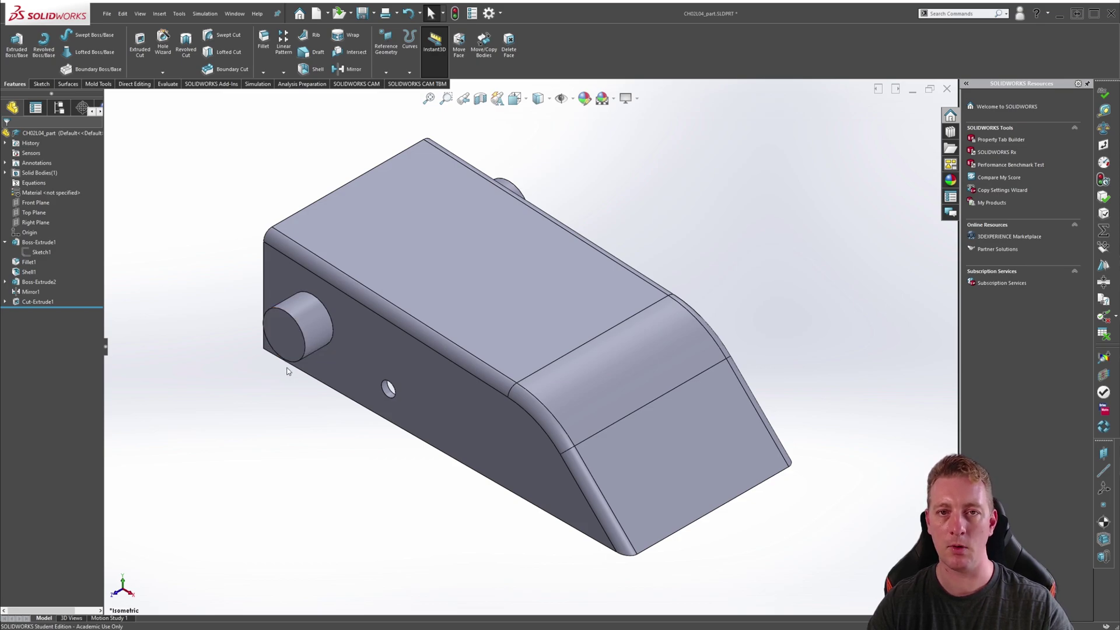
# Add a Concentric relation between Sketch3's small hole circle and the round tab's arc, then rebuild.
pyautogui.click(16, 303)
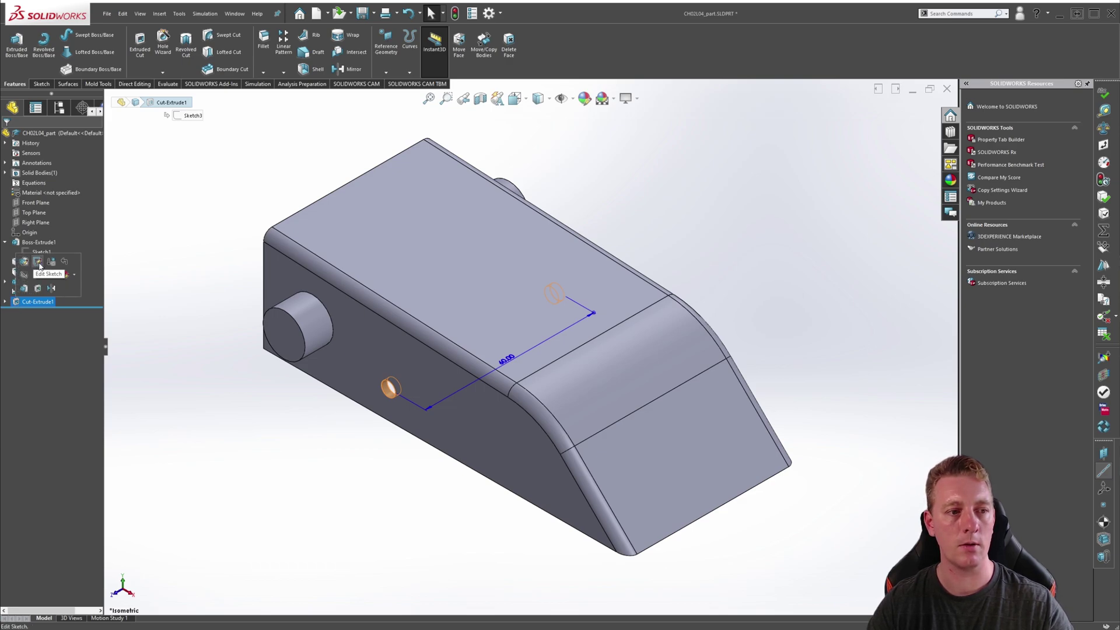
pyautogui.click(38, 262)
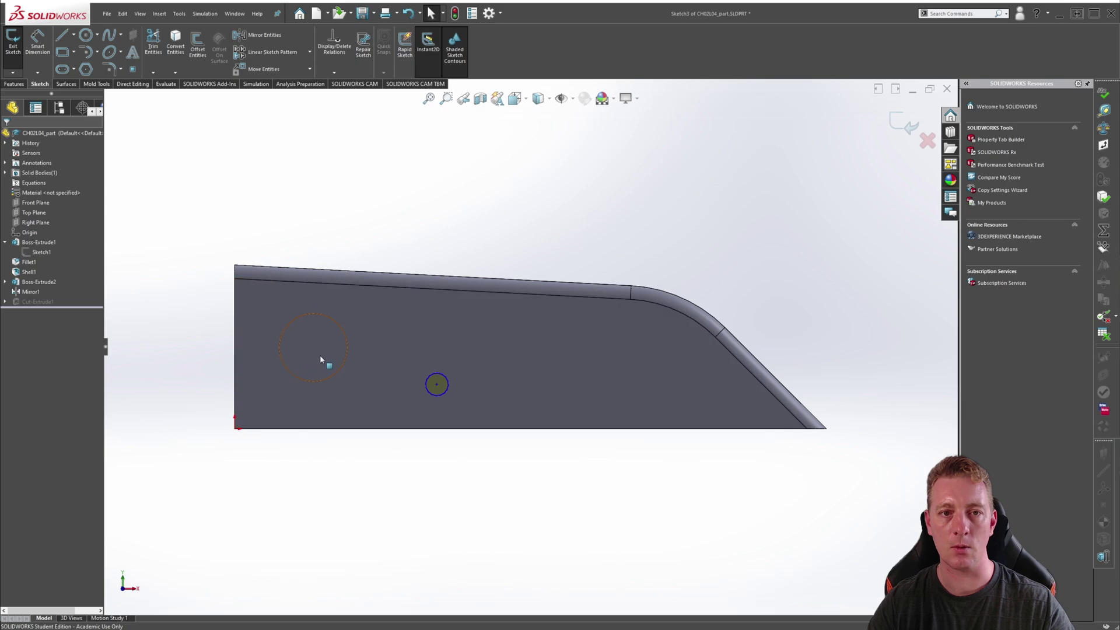
pyautogui.click(448, 383)
pyautogui.keyDown('ctrl'); pyautogui.click(347, 343); pyautogui.keyUp('ctrl')
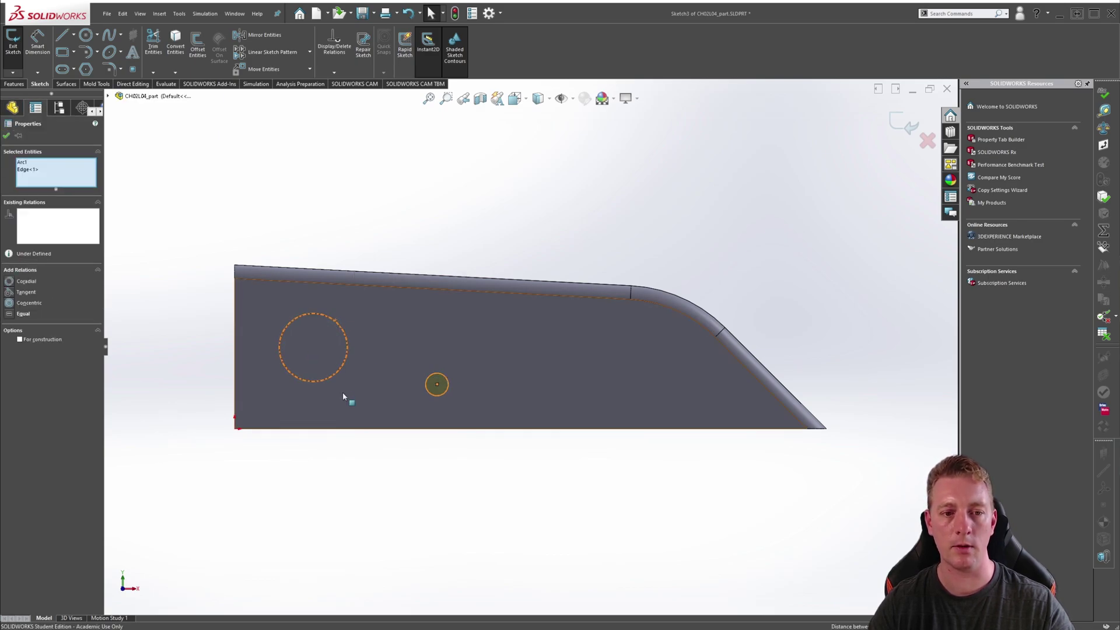
pyautogui.click(11, 303)
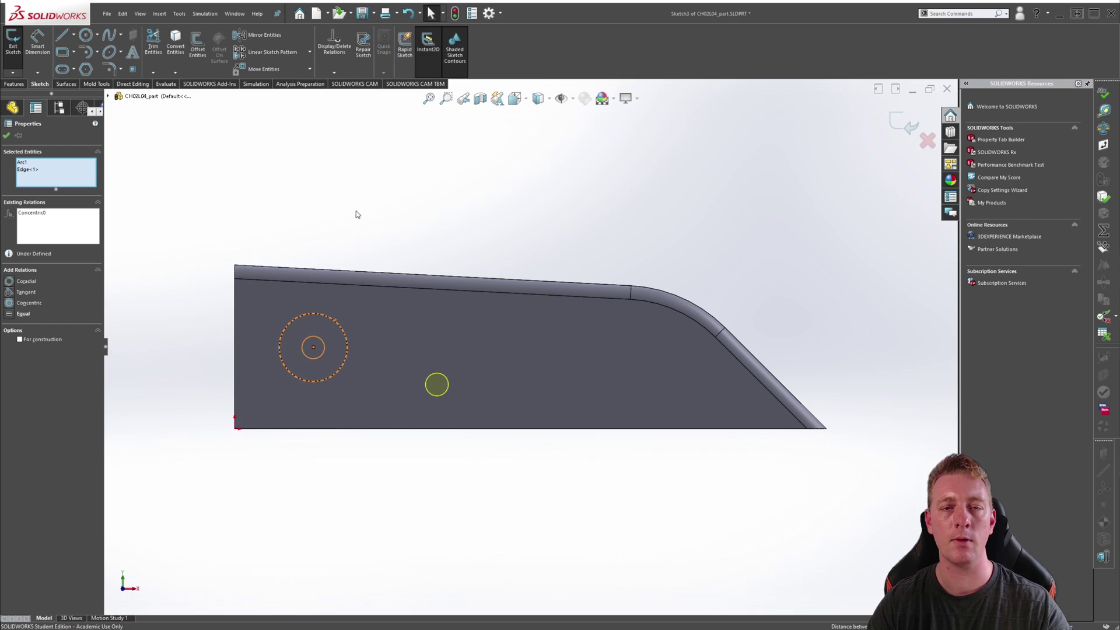
pyautogui.click(423, 215)
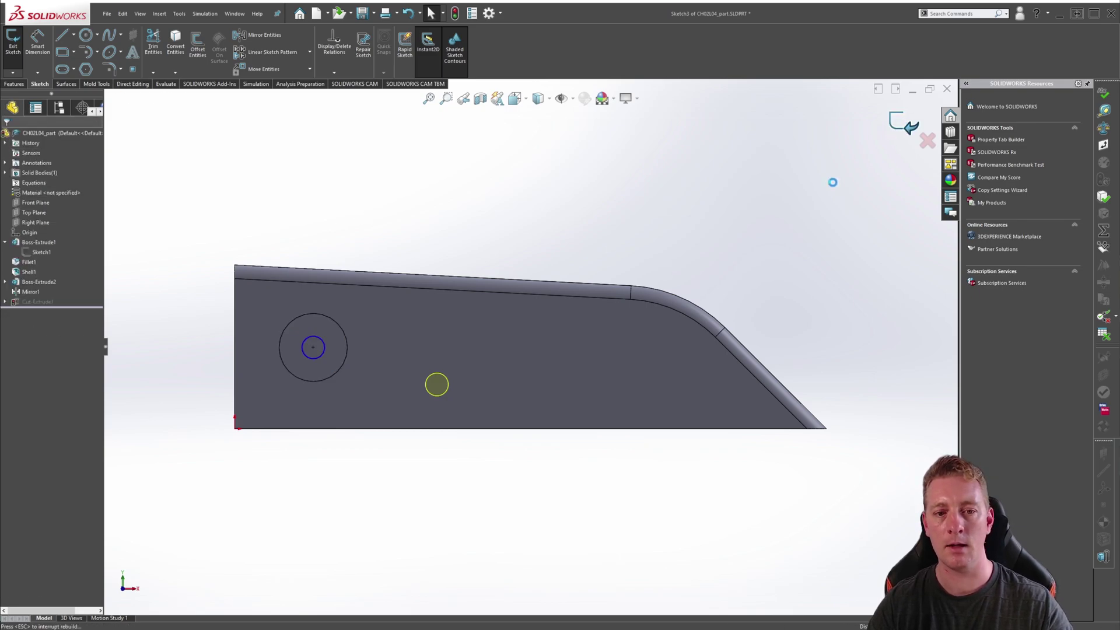
pyautogui.click(905, 123)
pyautogui.hotkey('ctrl', '7')
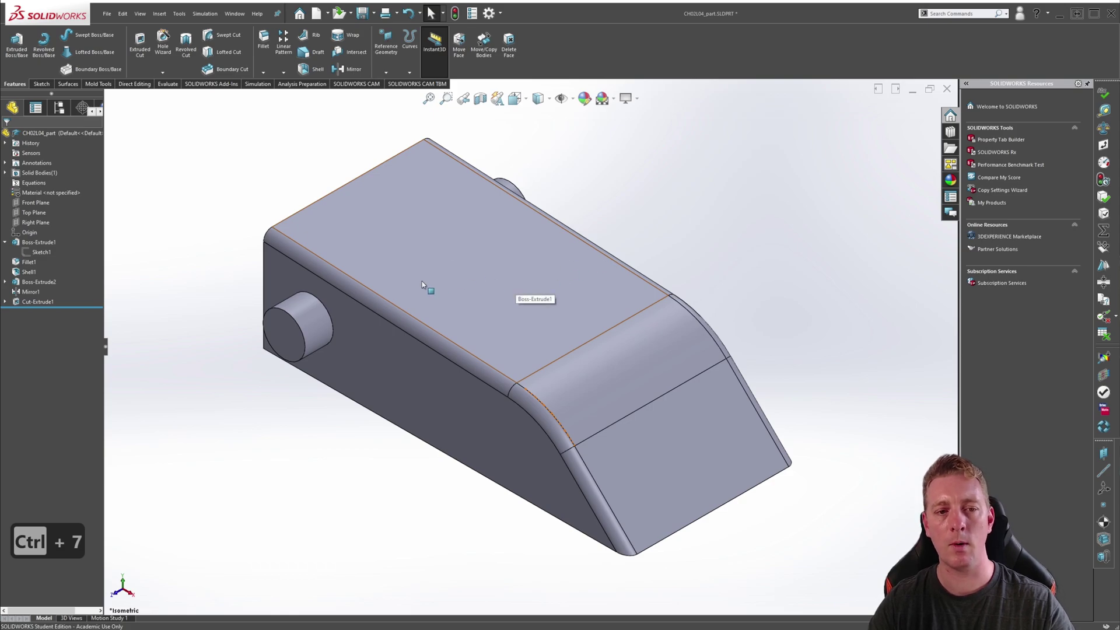
# Orbit to a near side view and open Cut-Extrude1 (Blind, 60.00 mm) for editing.
pyautogui.moveTo(395, 337); pyautogui.dragTo(530, 331, button='middle')
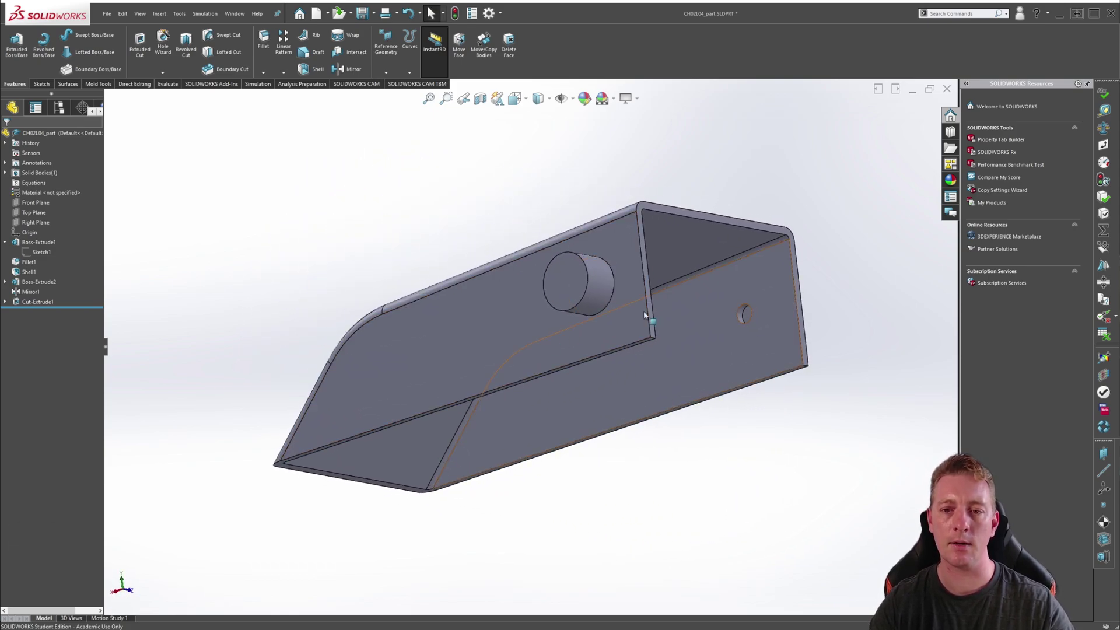
pyautogui.moveTo(745, 318); pyautogui.dragTo(458, 179, button='middle')
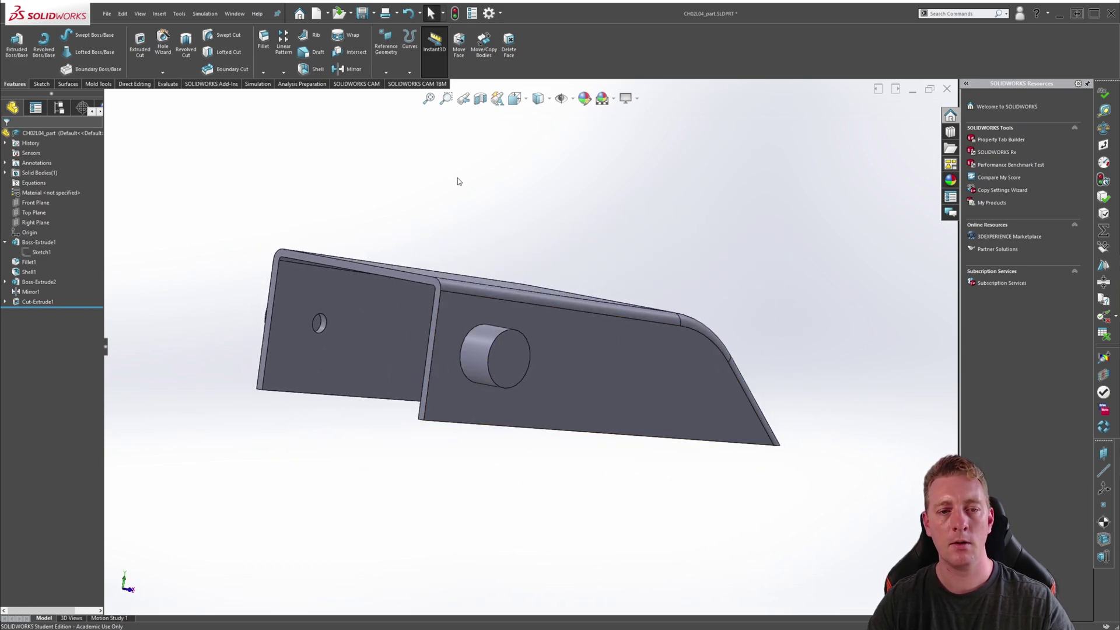
pyautogui.click(37, 302)
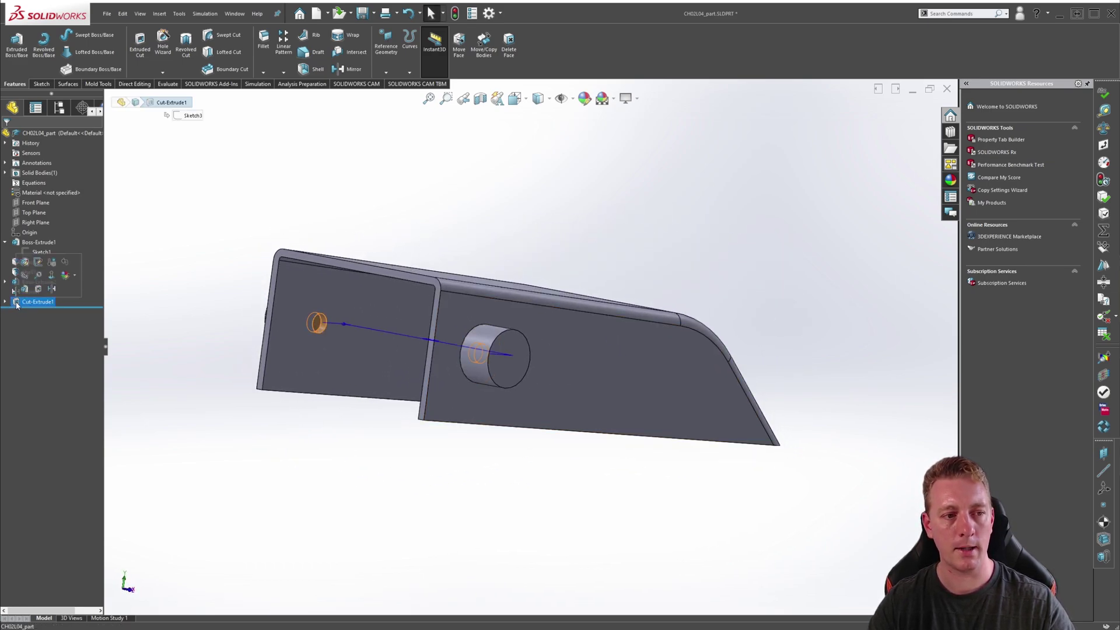
pyautogui.click(24, 262)
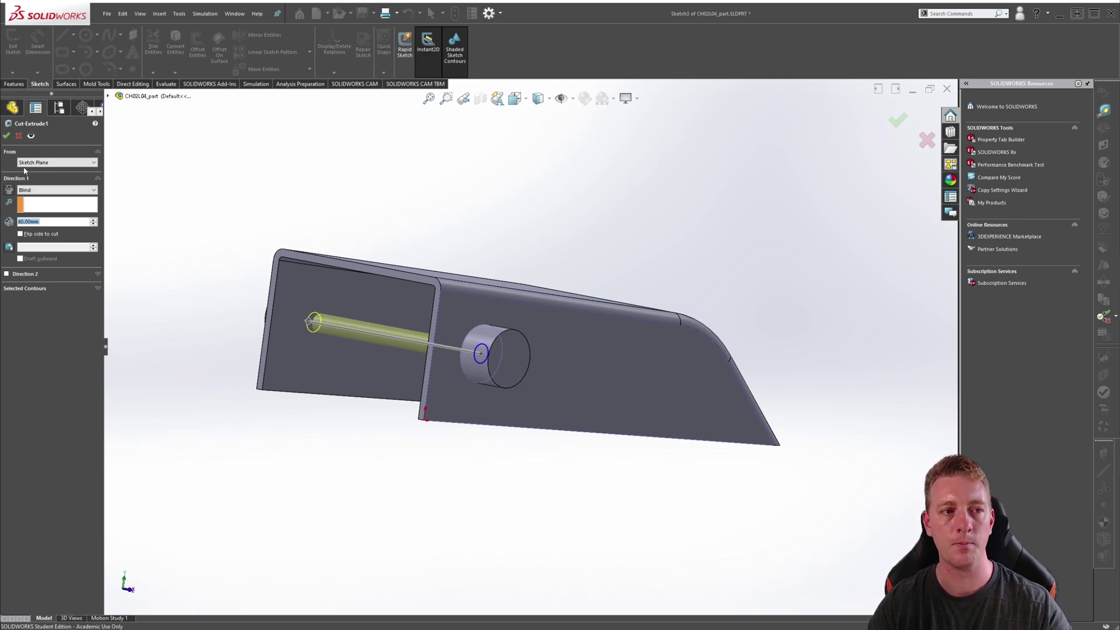
# Move Cut-Extrude1's Sketch3 onto the round side tab's end face via Edit Sketch Plane.
pyautogui.press('Return')
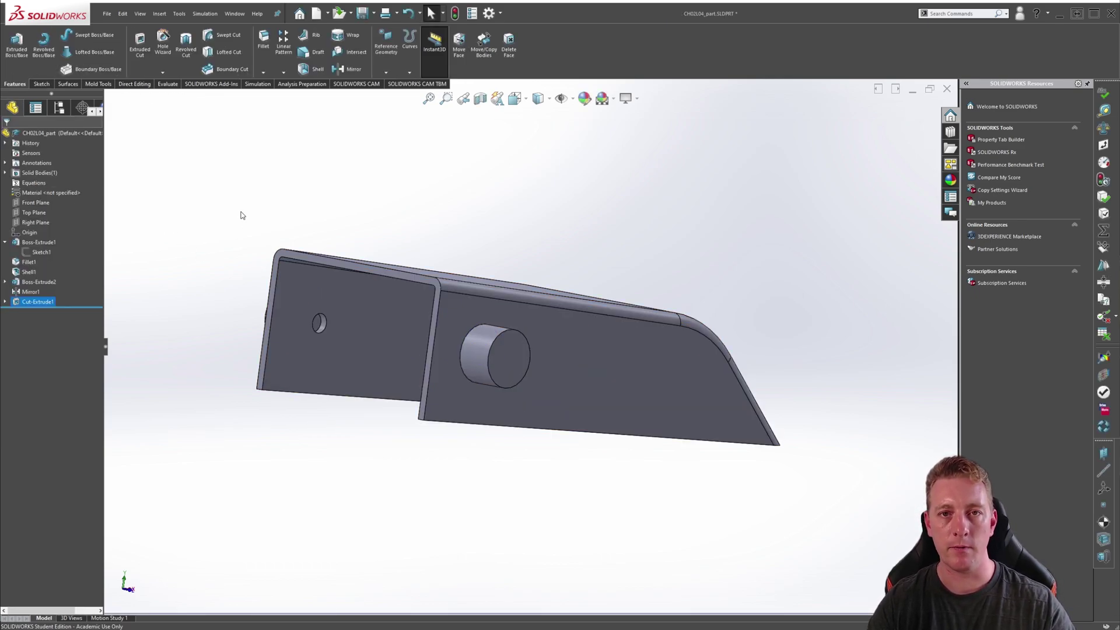
pyautogui.click(6, 302)
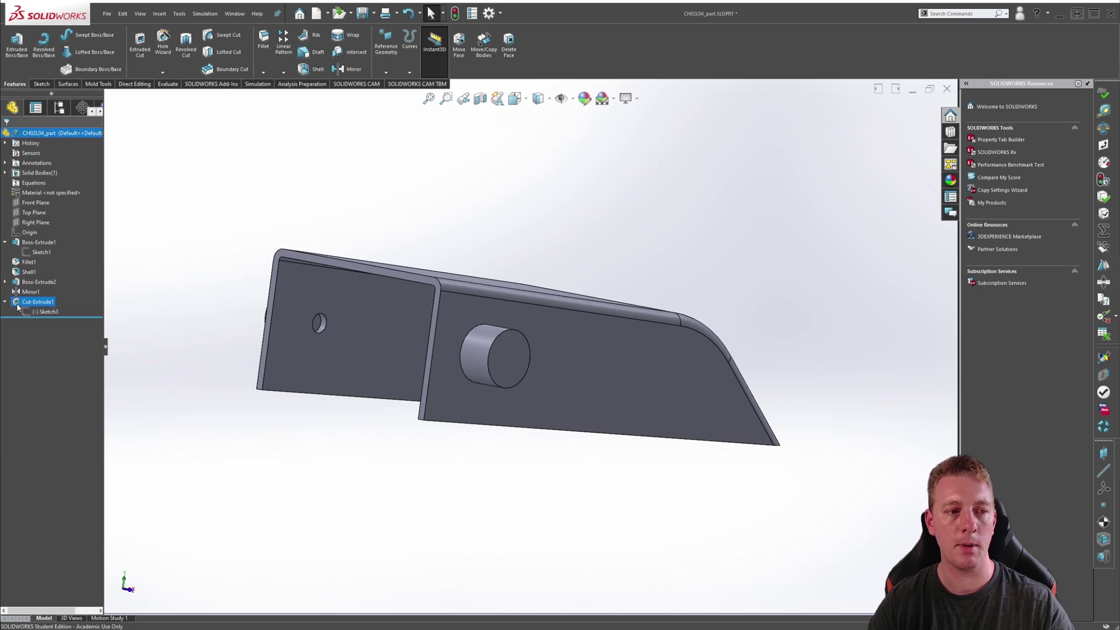
pyautogui.click(25, 312)
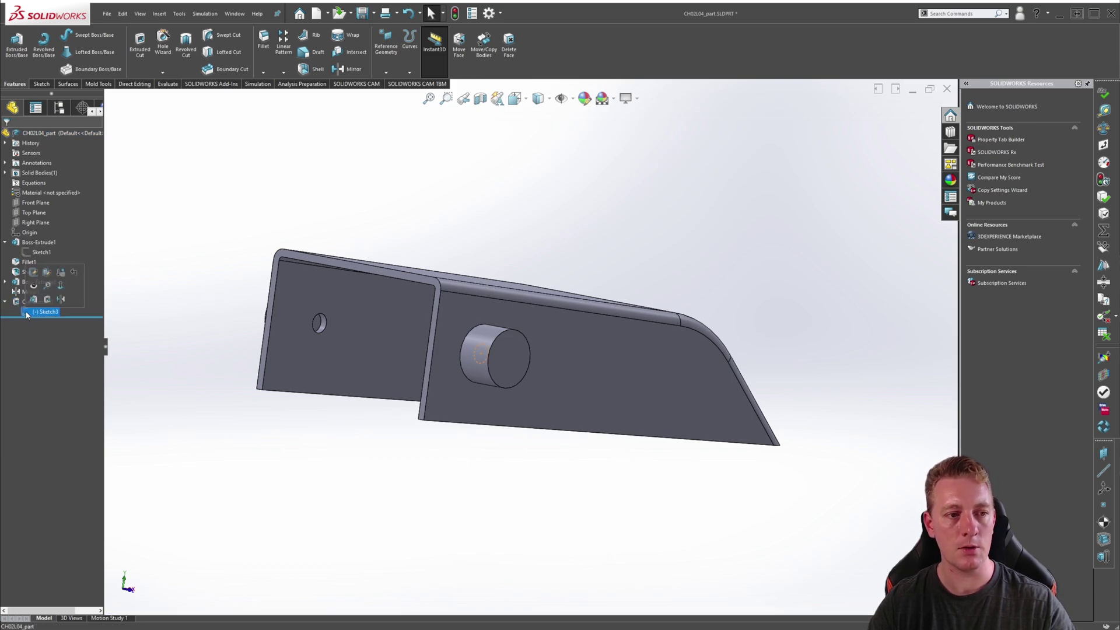
pyautogui.click(46, 274)
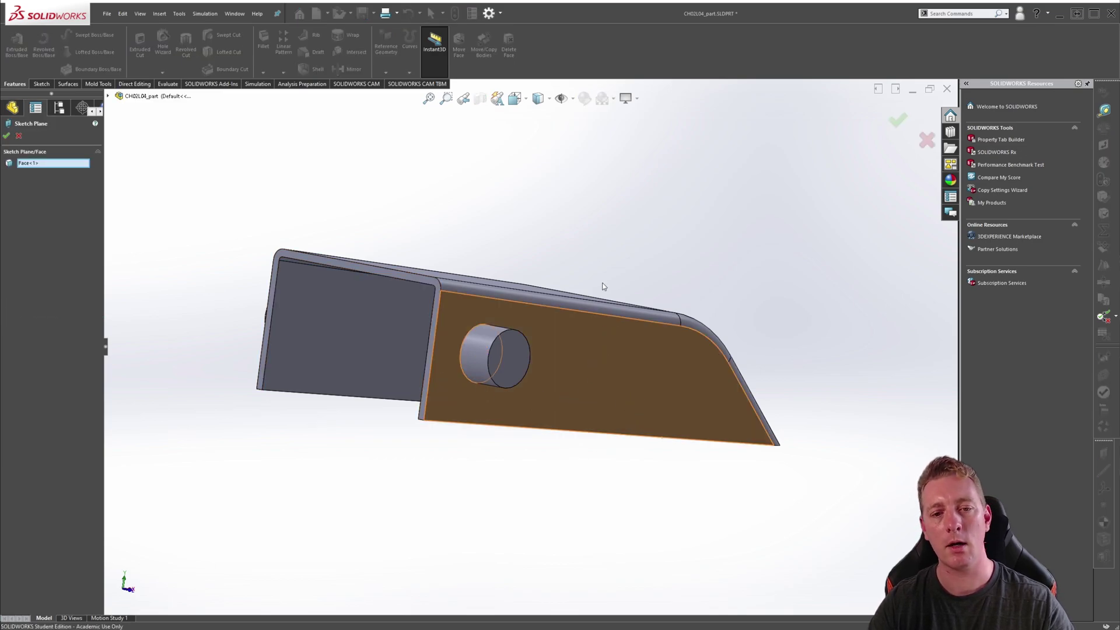
pyautogui.click(515, 362)
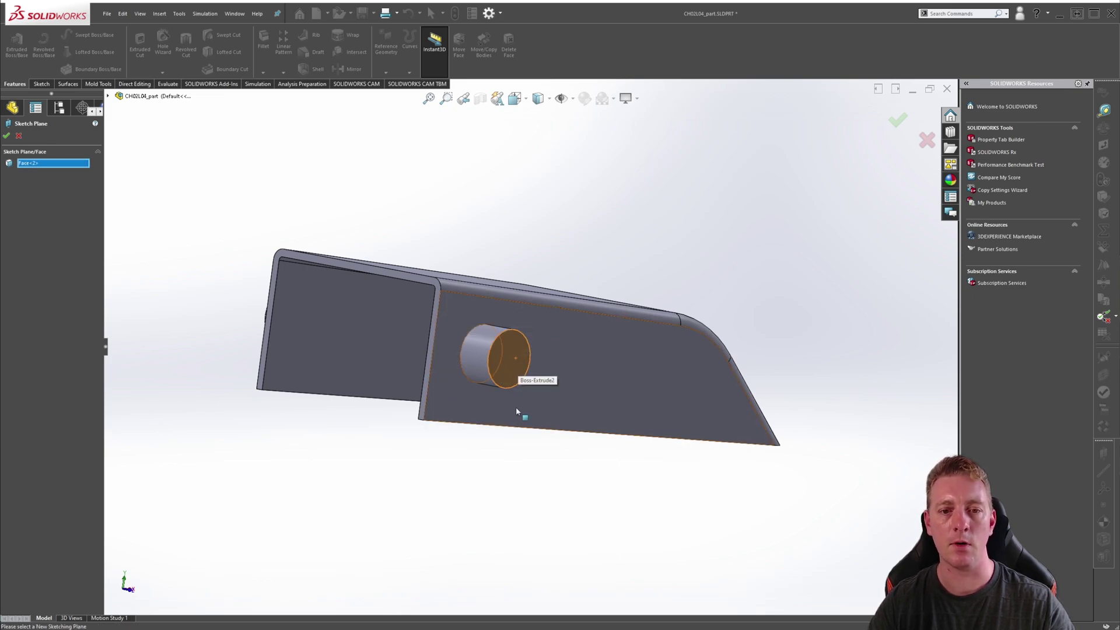
pyautogui.press('Return')
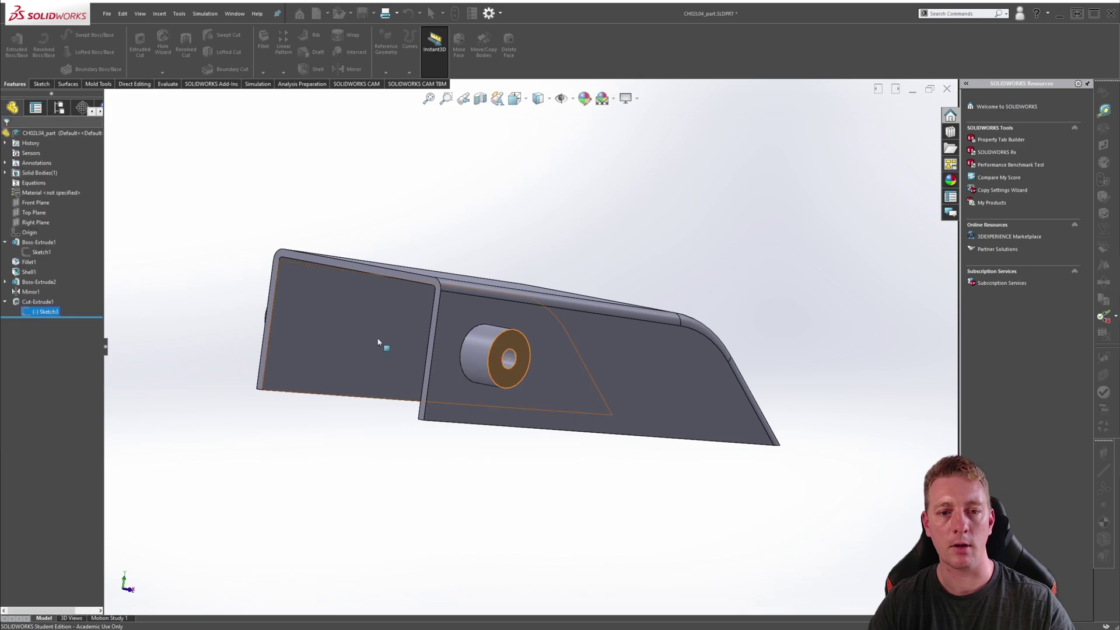
pyautogui.moveTo(575, 452); pyautogui.dragTo(538, 428, button='middle')
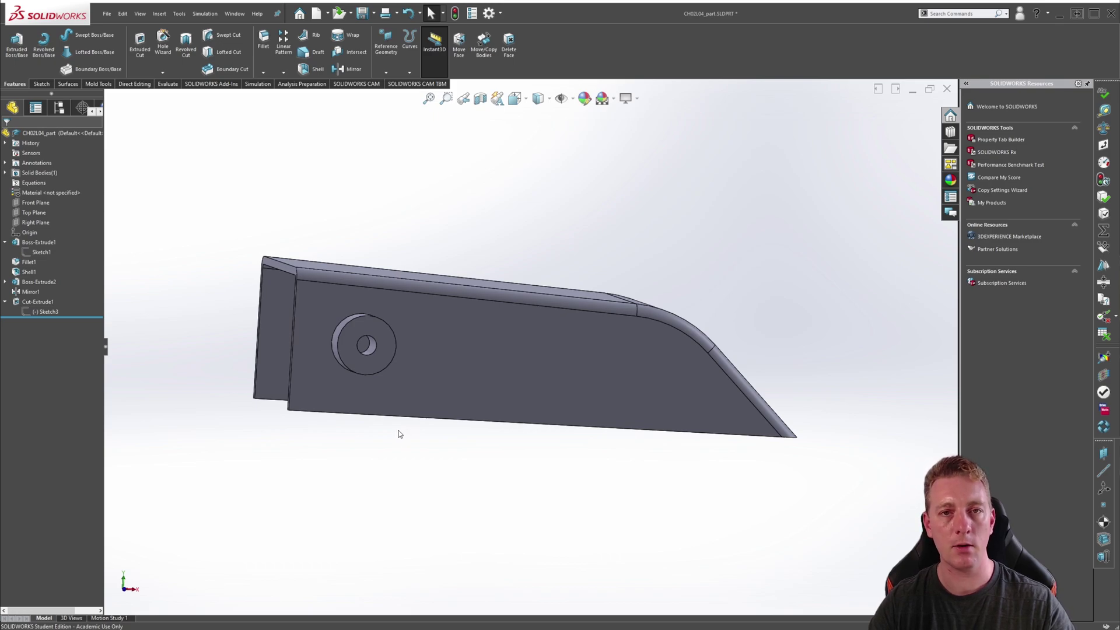
# Change Cut-Extrude1's Direction 1 end condition from Blind 60.00 mm to Through All.
pyautogui.click(17, 303)
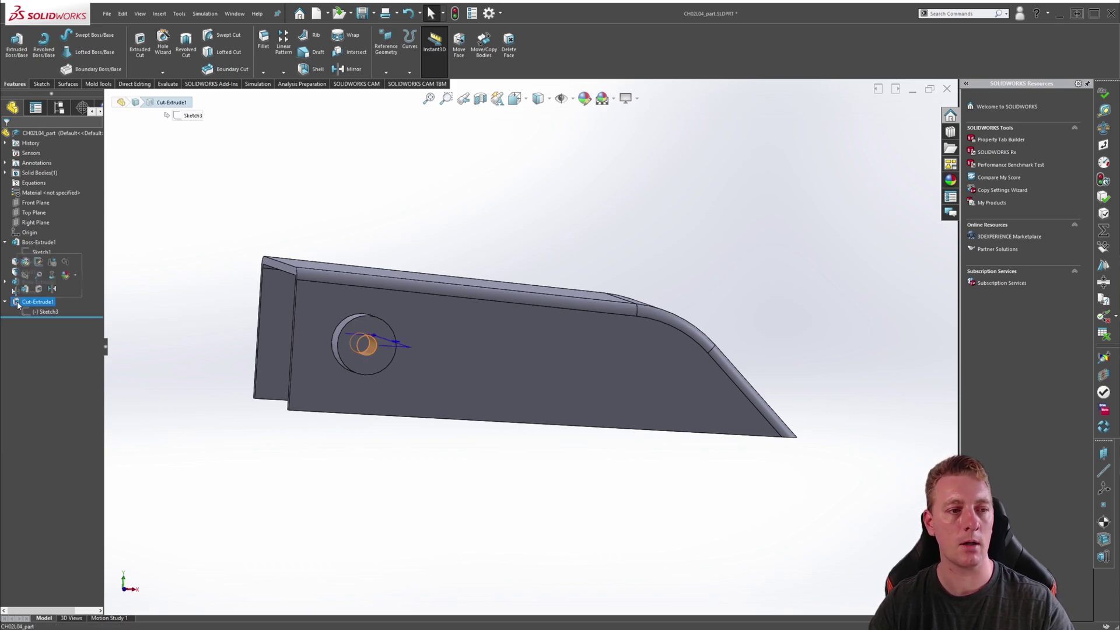
pyautogui.click(26, 263)
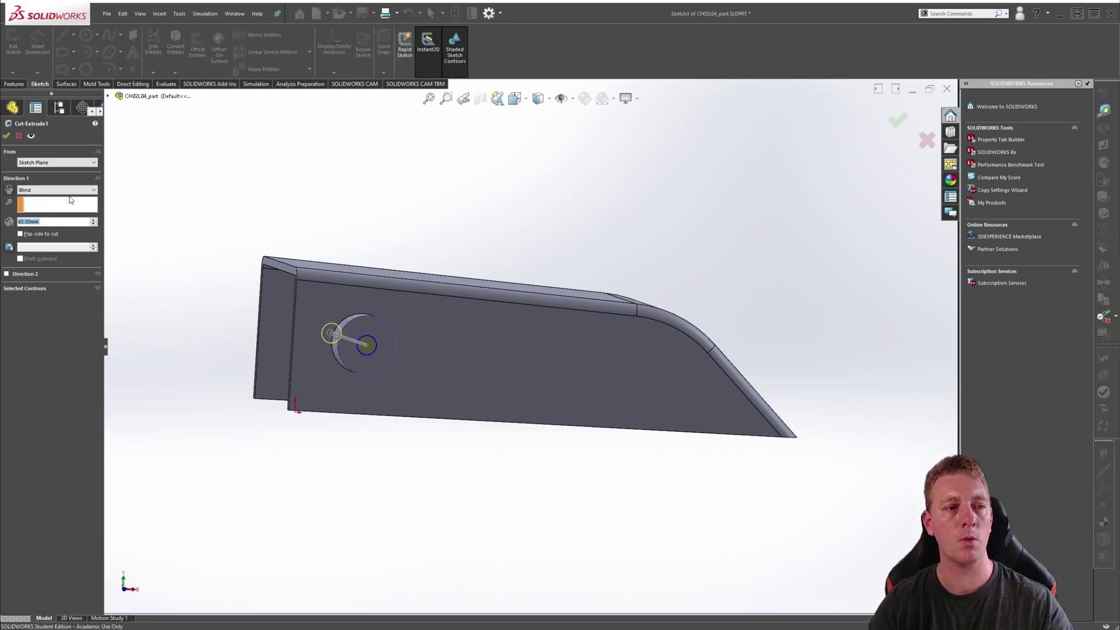
pyautogui.click(49, 190)
pyautogui.click(39, 205)
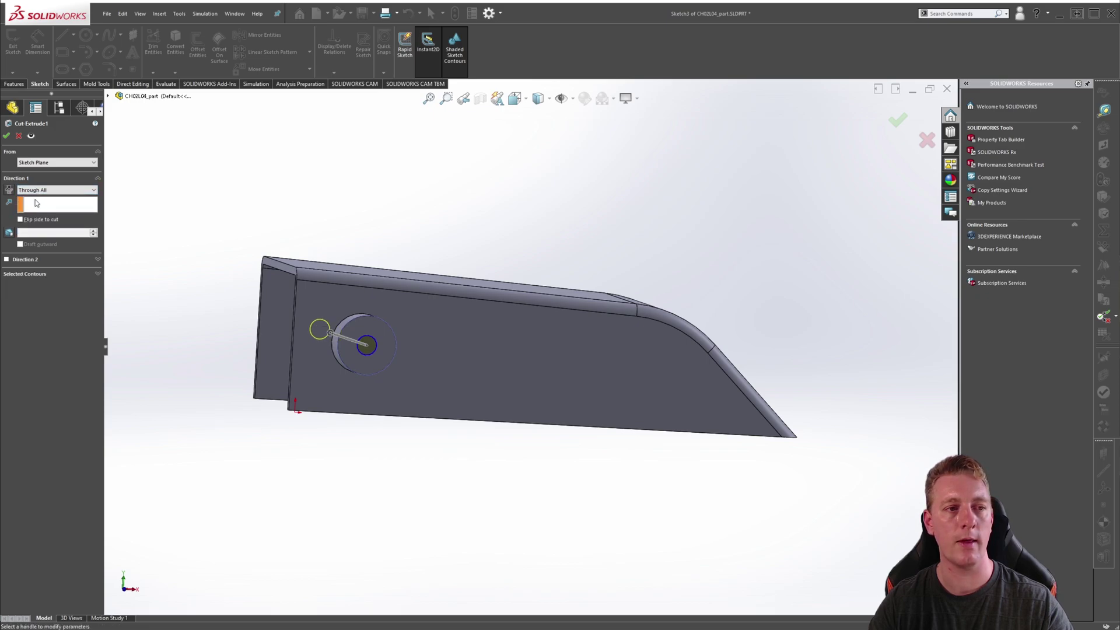
pyautogui.click(6, 135)
pyautogui.moveTo(515, 261); pyautogui.dragTo(538, 289, button='middle')
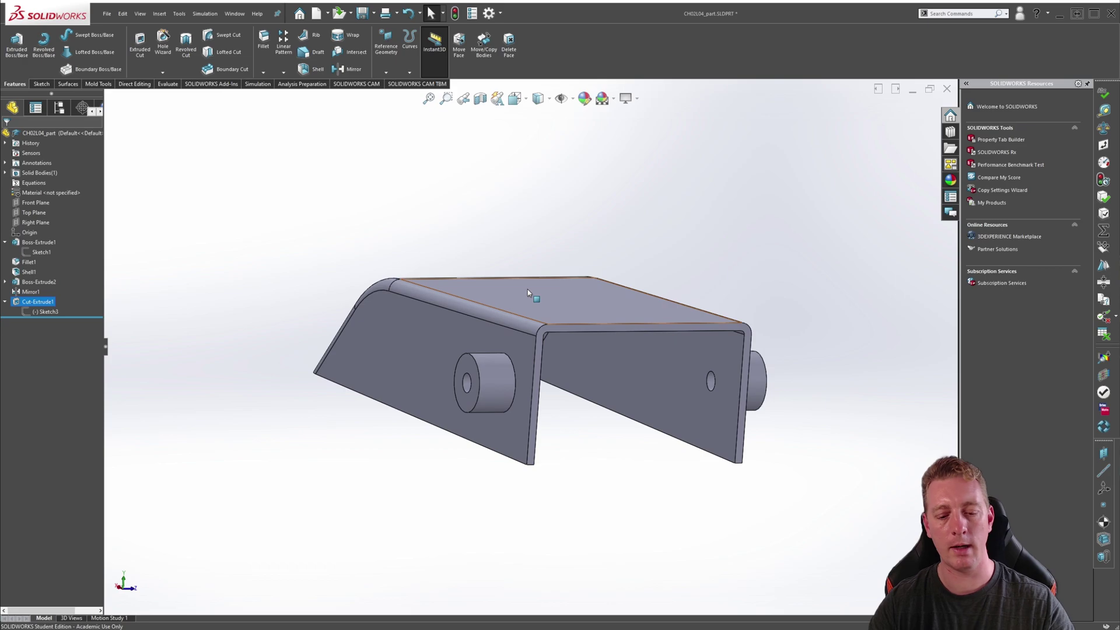
pyautogui.hotkey('ctrl', '7')
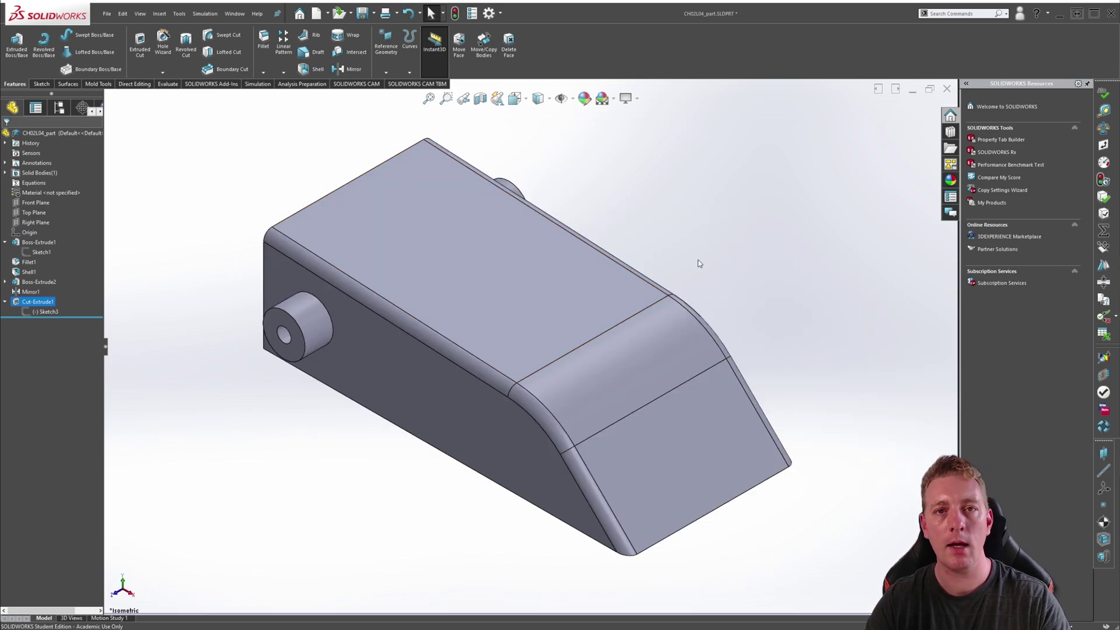